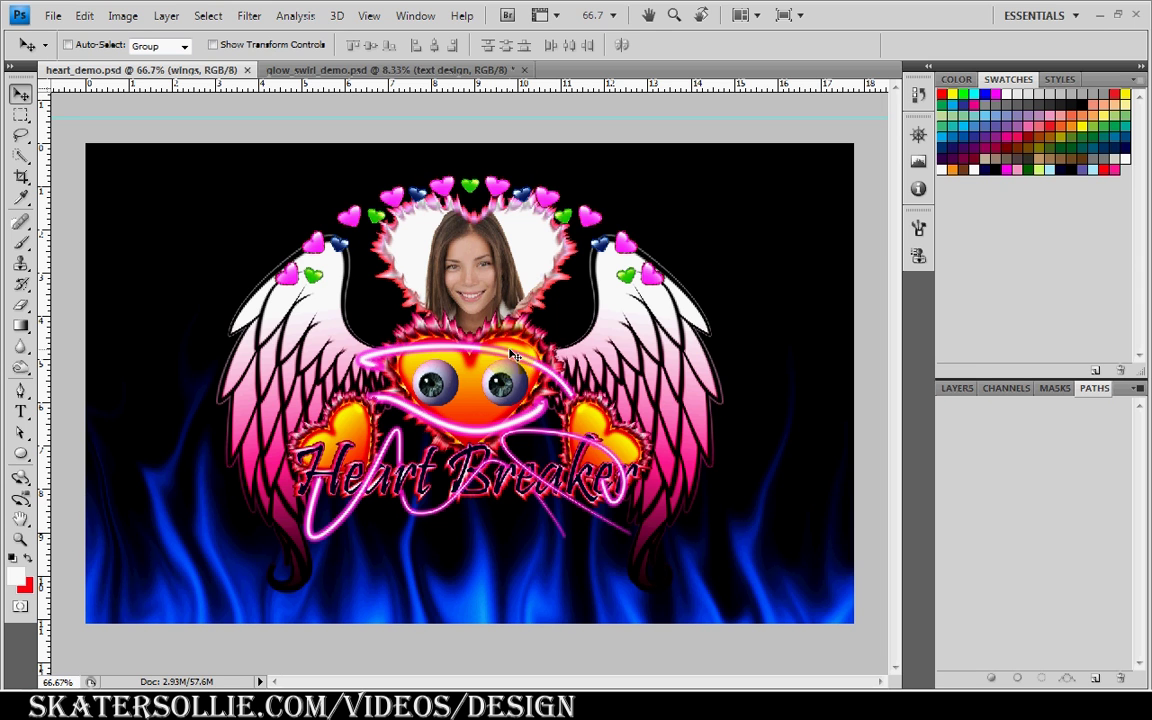
Step: Switch to the glow_swirl_demo.psd document, fit the whole artwork in view and show its layers
left_click(393, 72)
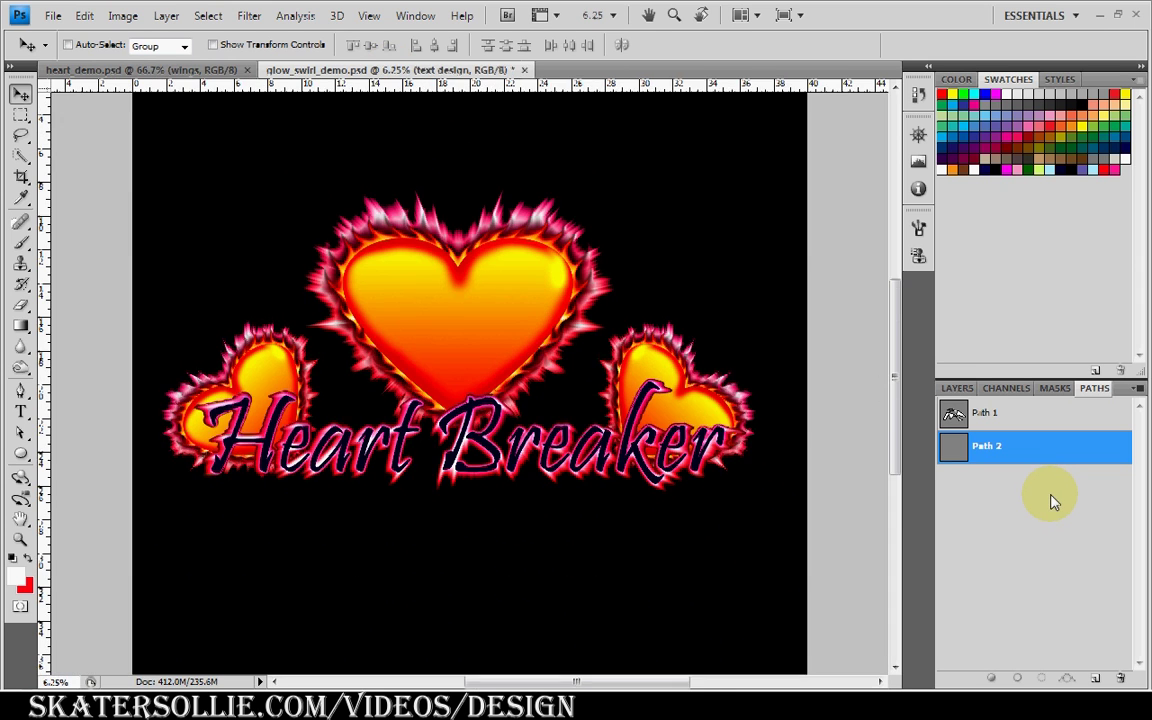
key("ctrl+minus")
key("ctrl+minus")
left_click(956, 388)
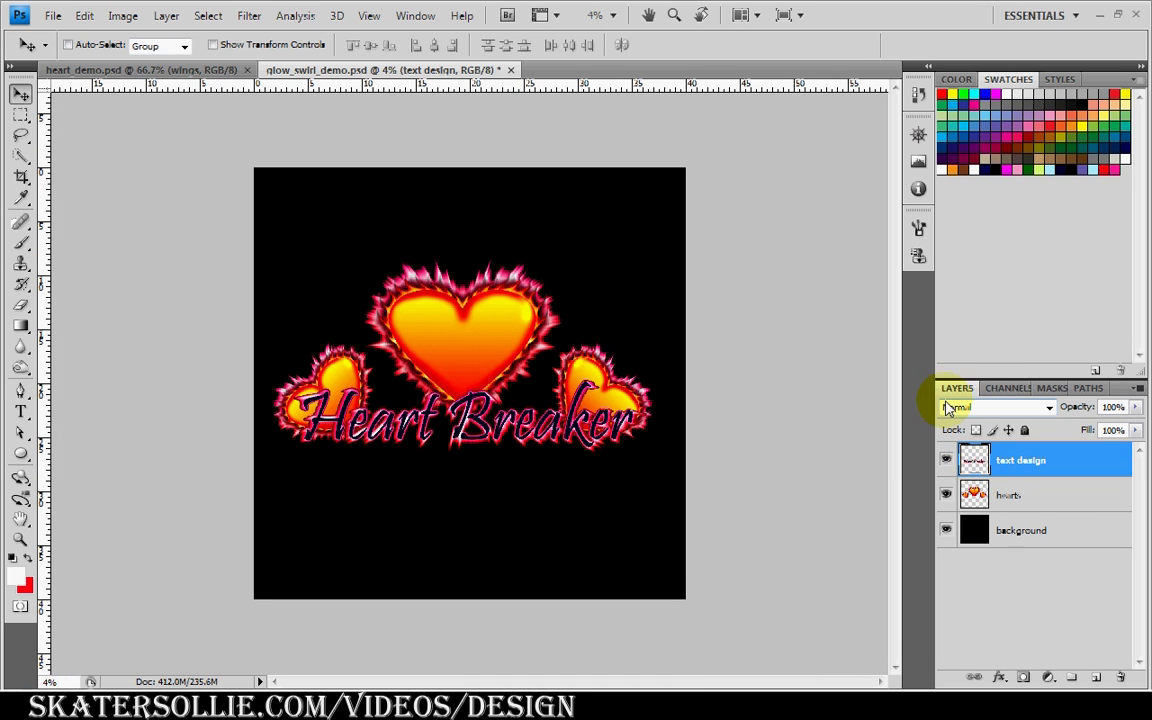
Step: Examine the background and hearts layers of the Heart Breaker artwork
left_click(1025, 537)
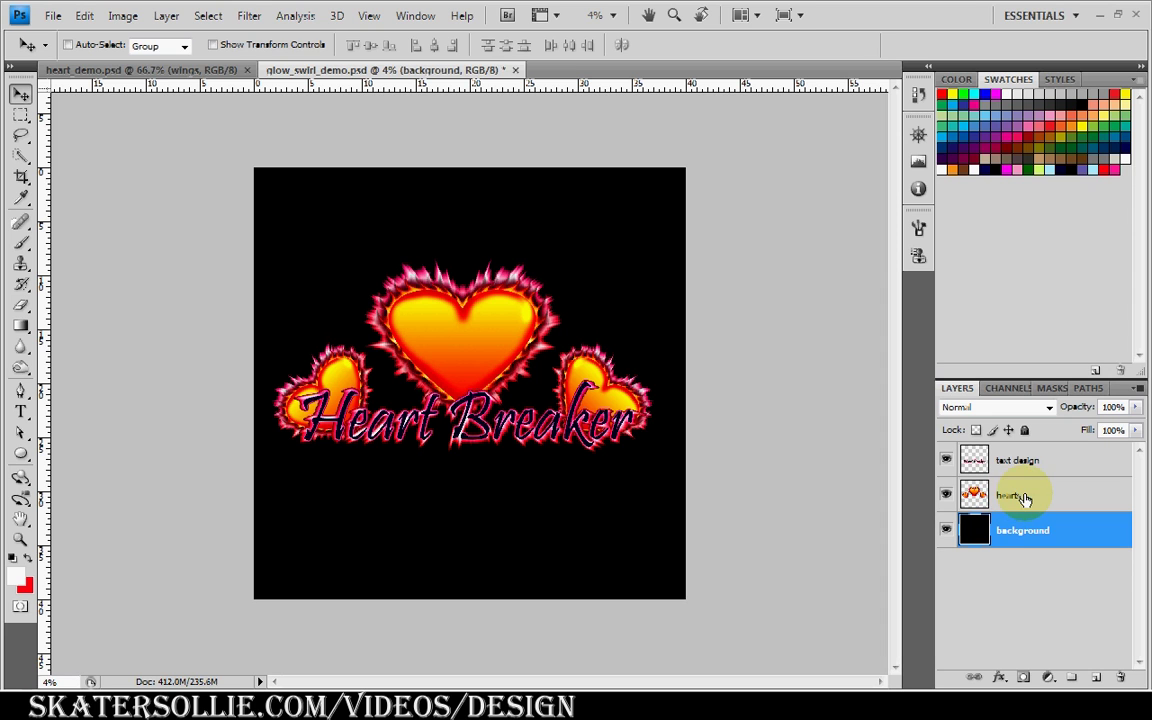
left_click(1024, 497)
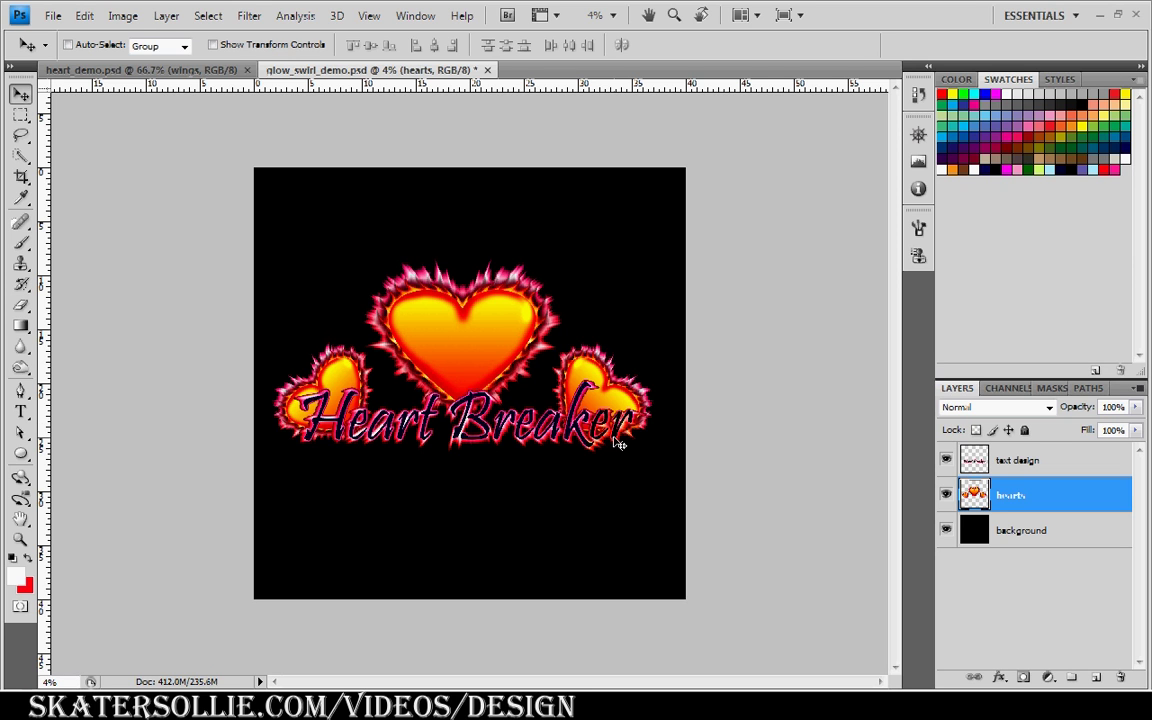
left_click(677, 472)
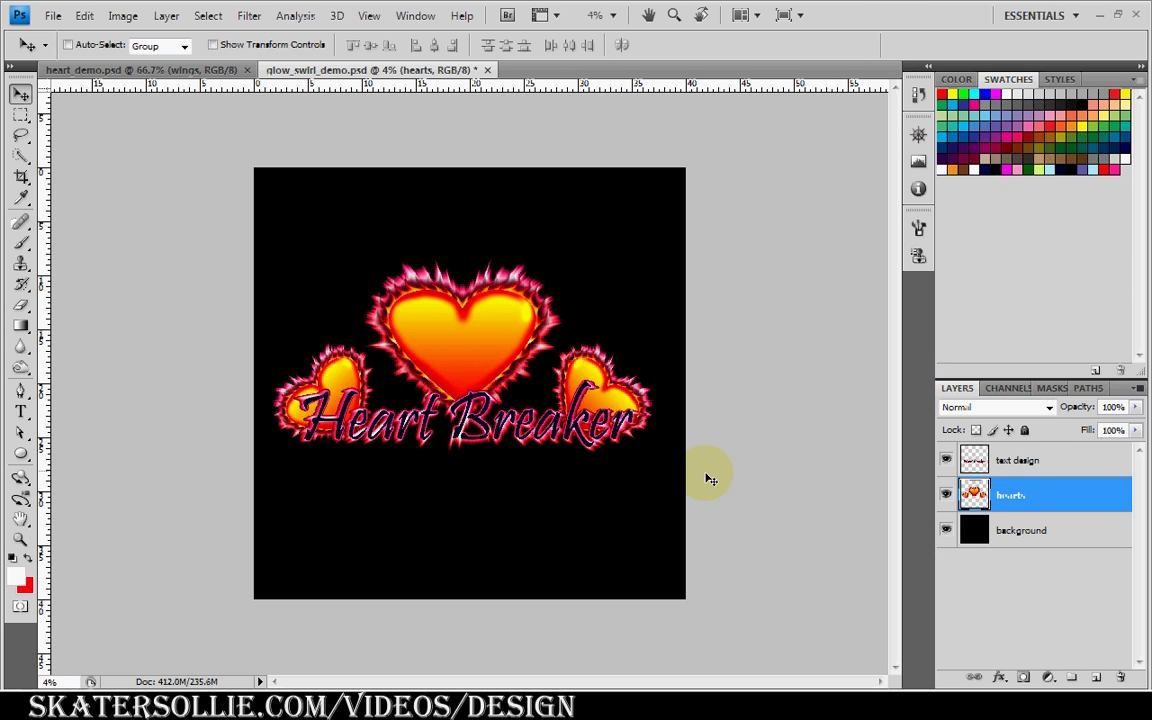
Step: Add a new empty layer directly above the text design layer
left_click(1035, 470)
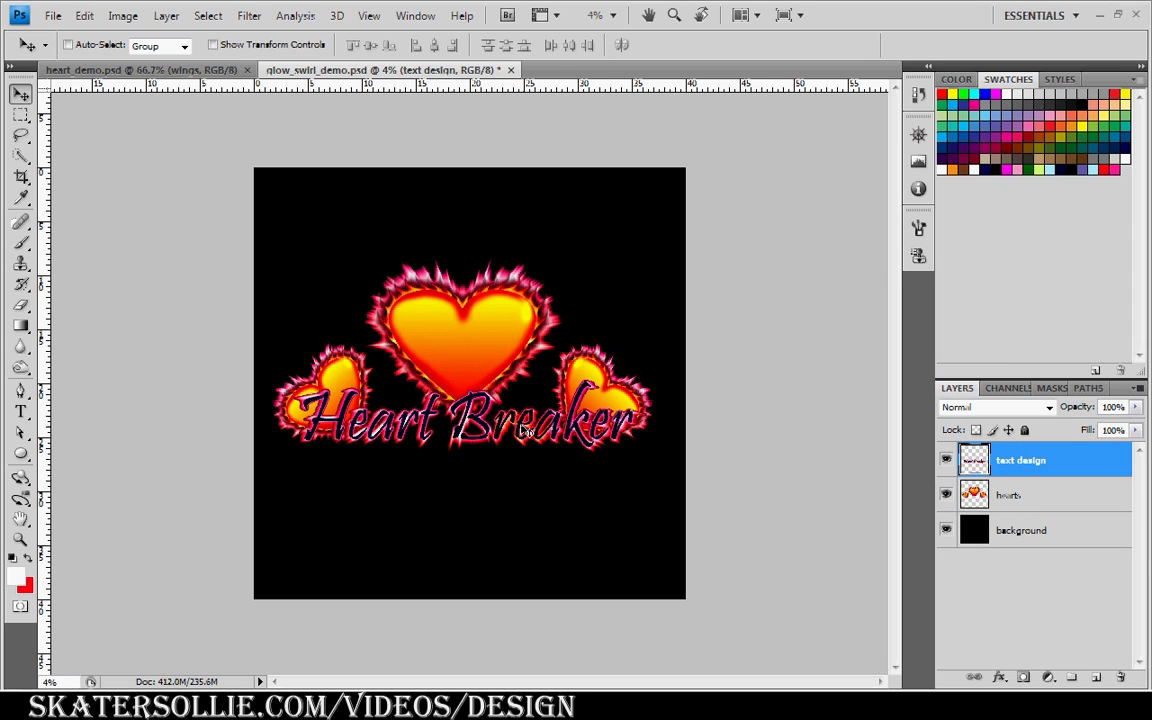
left_click(974, 678)
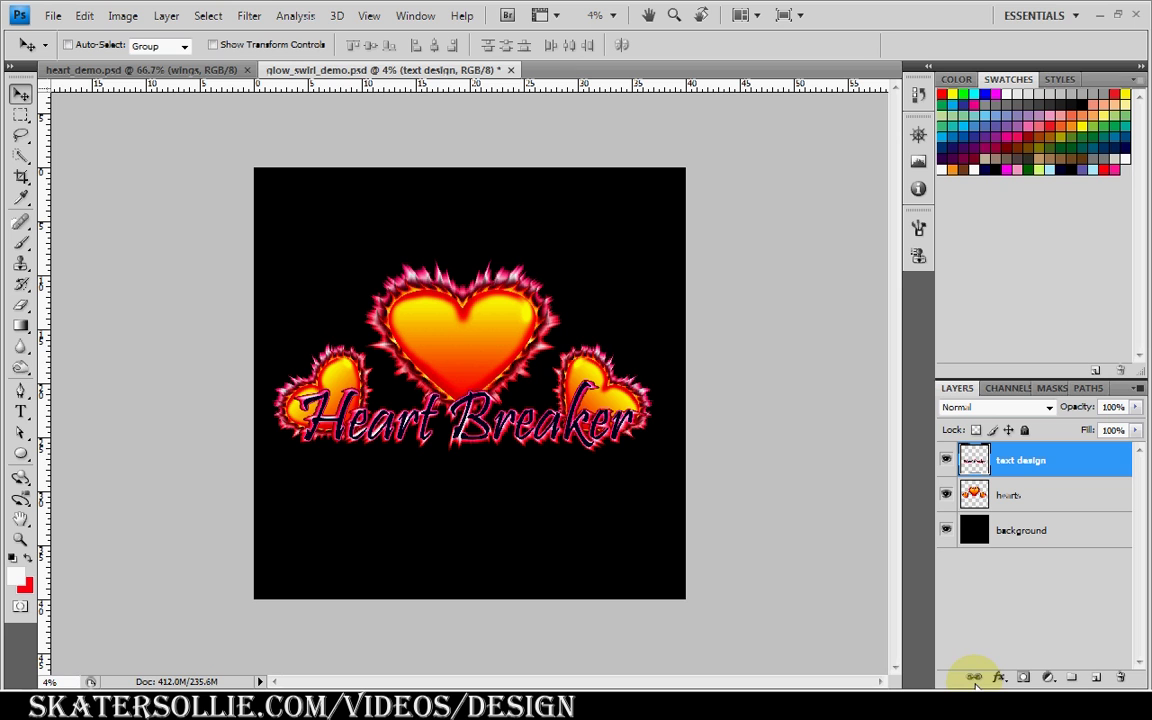
left_click(1093, 678)
Step: Draw a wavy Pen tool path in Paths mode, weaving from below the end of "Breaker" back through the lettering to "Heart"
left_click(20, 392)
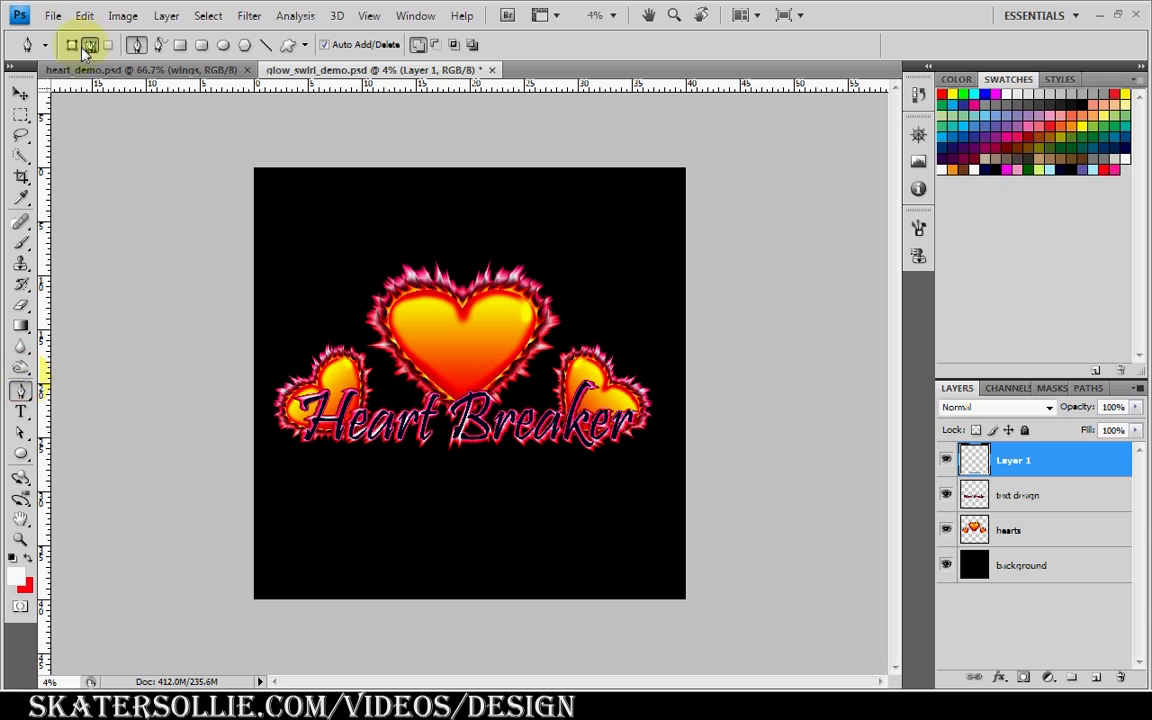
left_click(89, 46)
left_click_drag(621, 465, 633, 480)
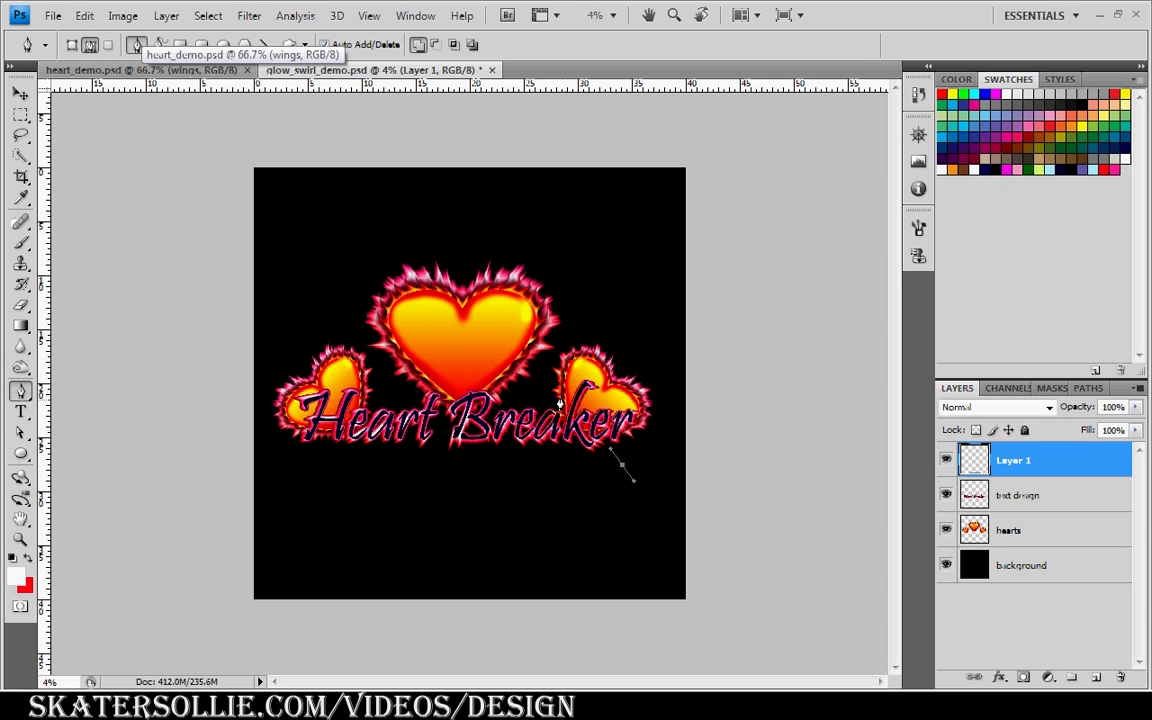
left_click_drag(555, 394, 541, 406)
left_click_drag(501, 461, 508, 478)
left_click_drag(428, 401, 414, 430)
left_click_drag(365, 465, 375, 443)
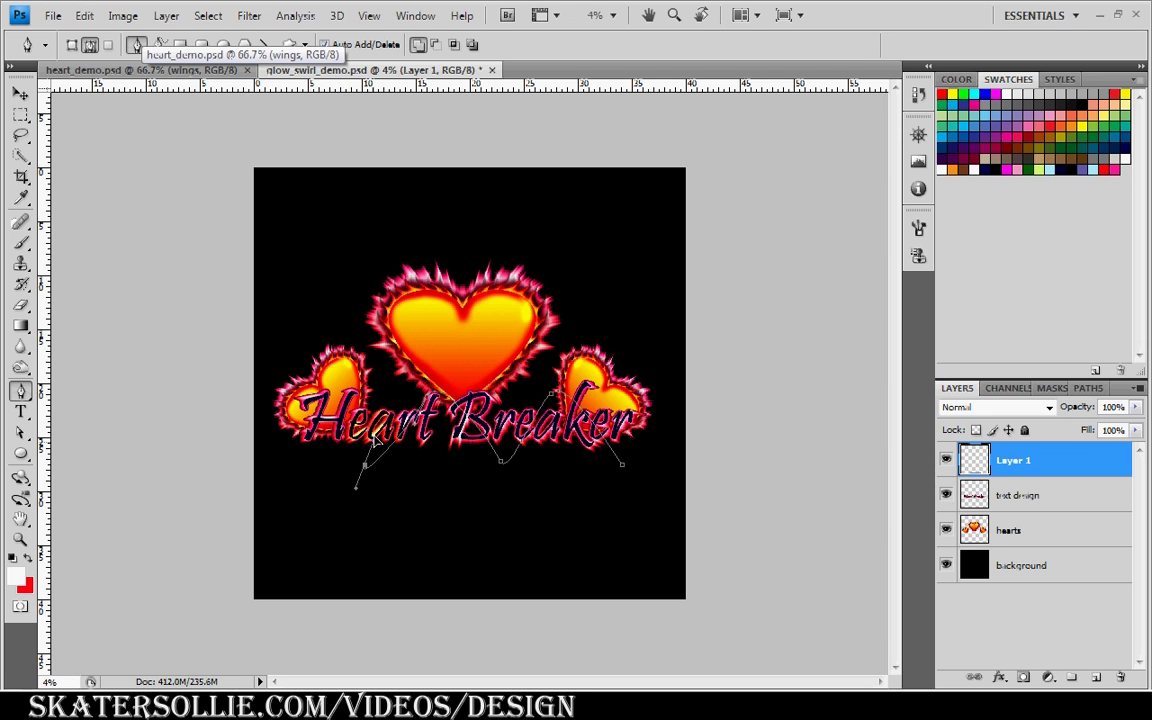
left_click_drag(373, 396, 352, 403)
Step: Continue the curved path around the small left heart, back and forth across the large heart and down over the small right heart
left_click_drag(287, 453, 381, 357)
left_click_drag(460, 378, 479, 385)
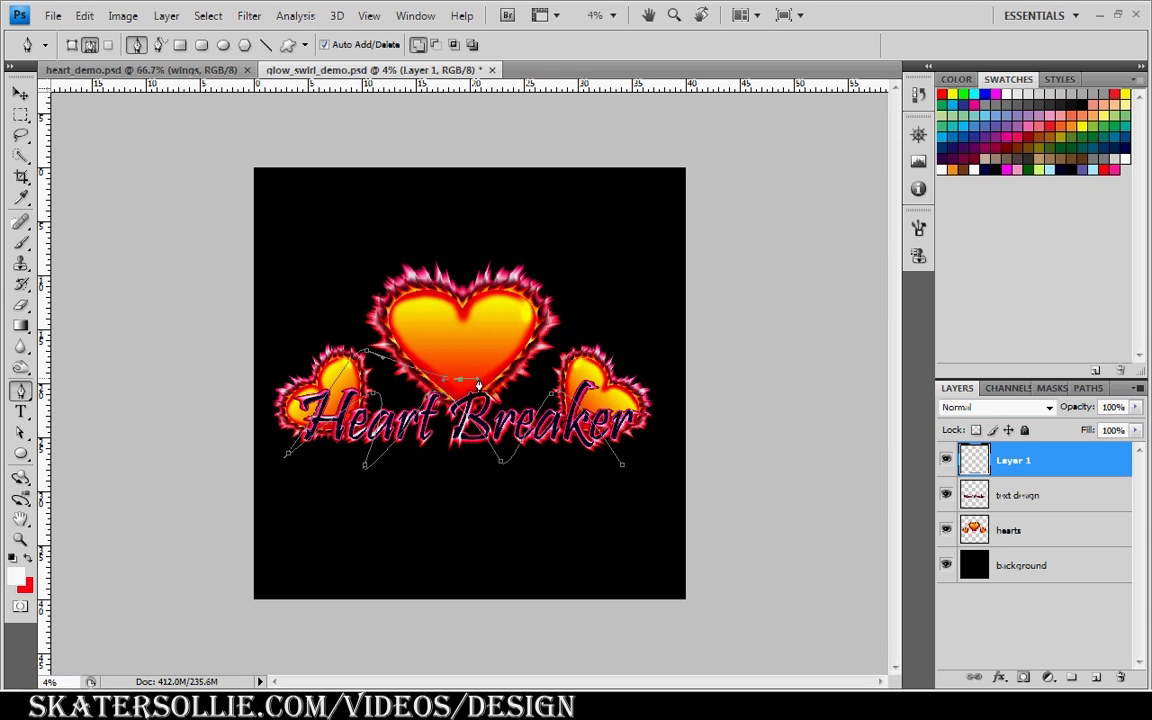
left_click(534, 369)
left_click_drag(534, 369, 534, 377)
left_click_drag(373, 331, 346, 330)
left_click_drag(582, 370, 650, 467)
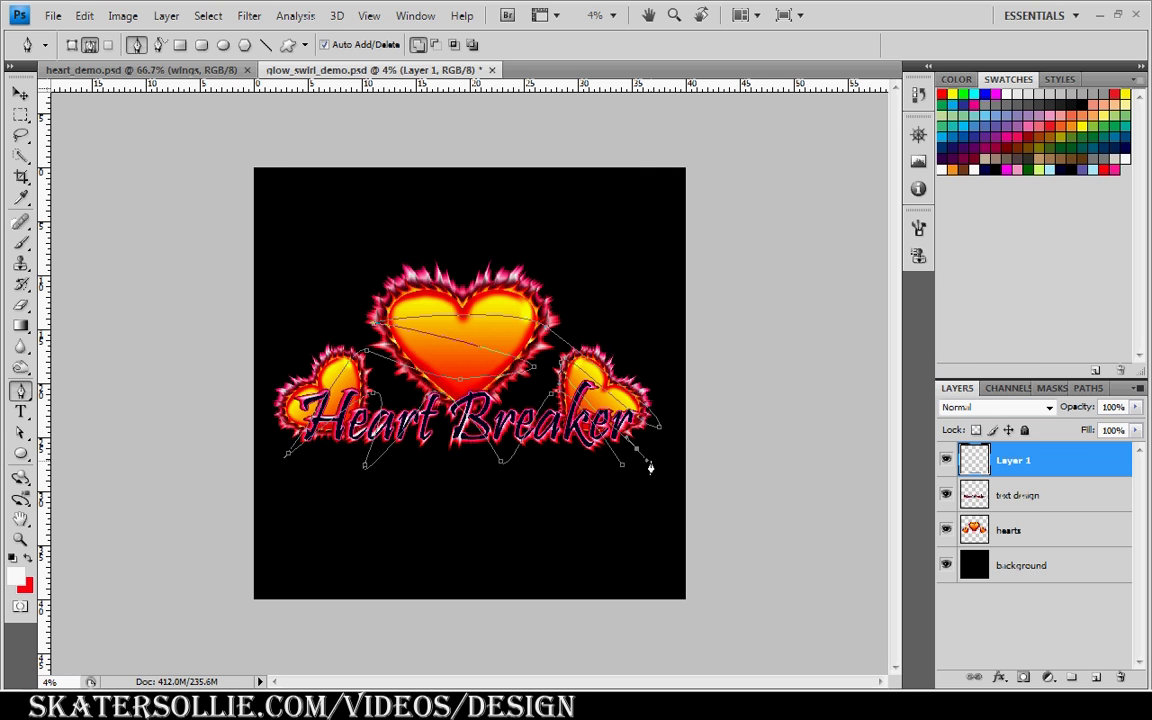
Step: Reshape the swirl with the Direct Selection tool by moving its anchor points around the small right heart and the large heart's right edge
key("ctrl+plus")
key("ctrl+plus")
key("ctrl+plus")
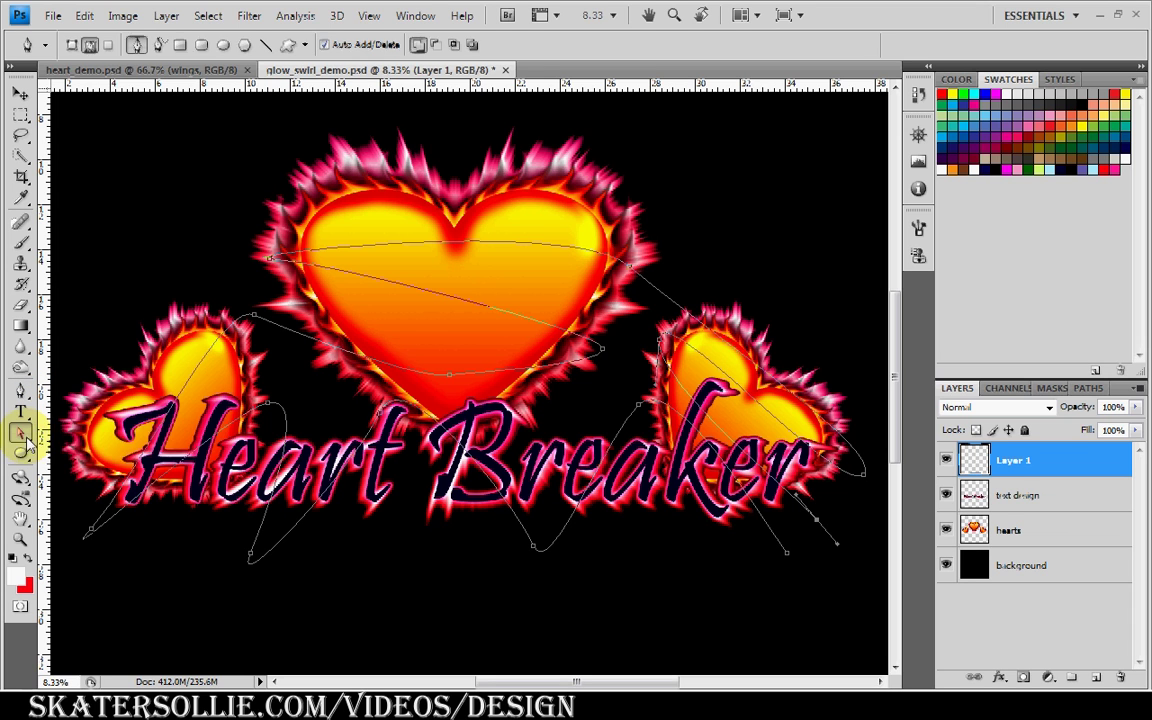
left_click_drag(20, 432, 96, 455)
left_click(96, 452)
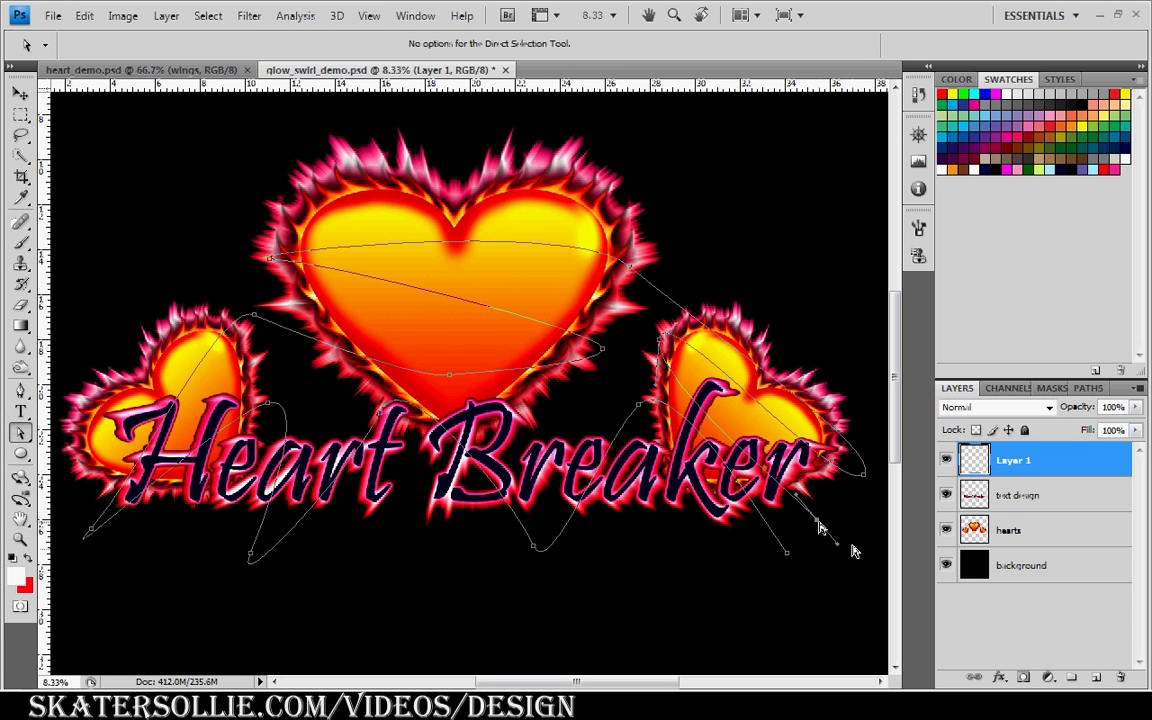
left_click_drag(818, 527, 837, 488)
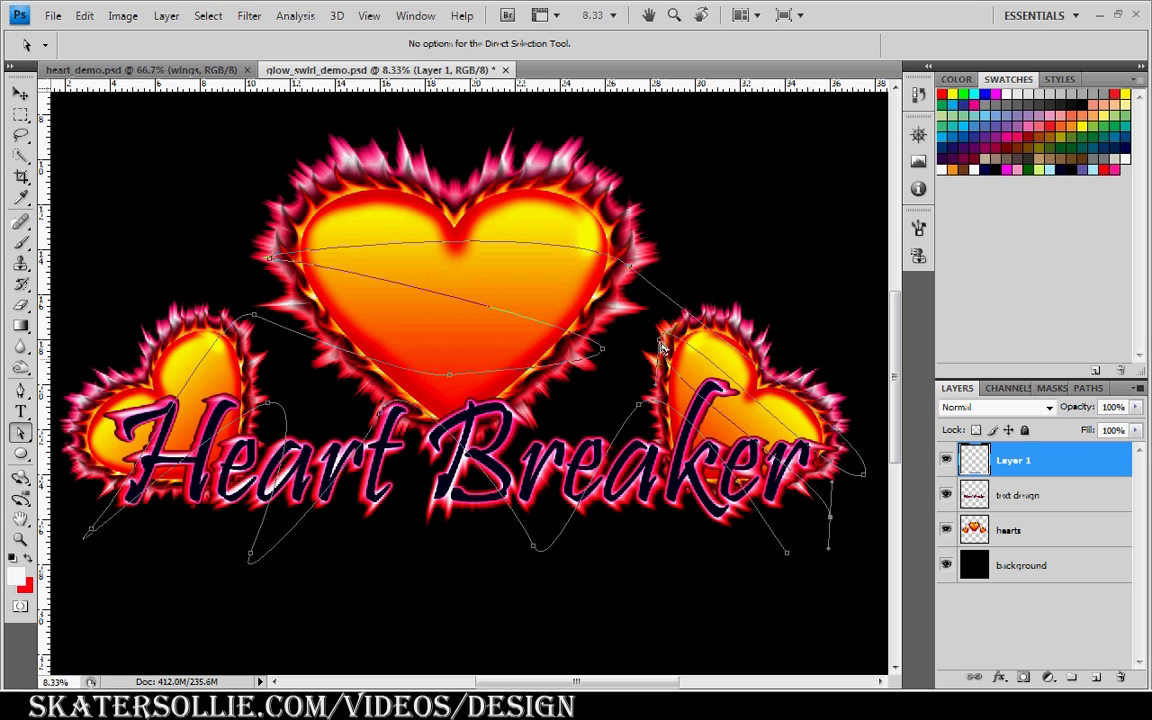
left_click_drag(662, 360, 650, 360)
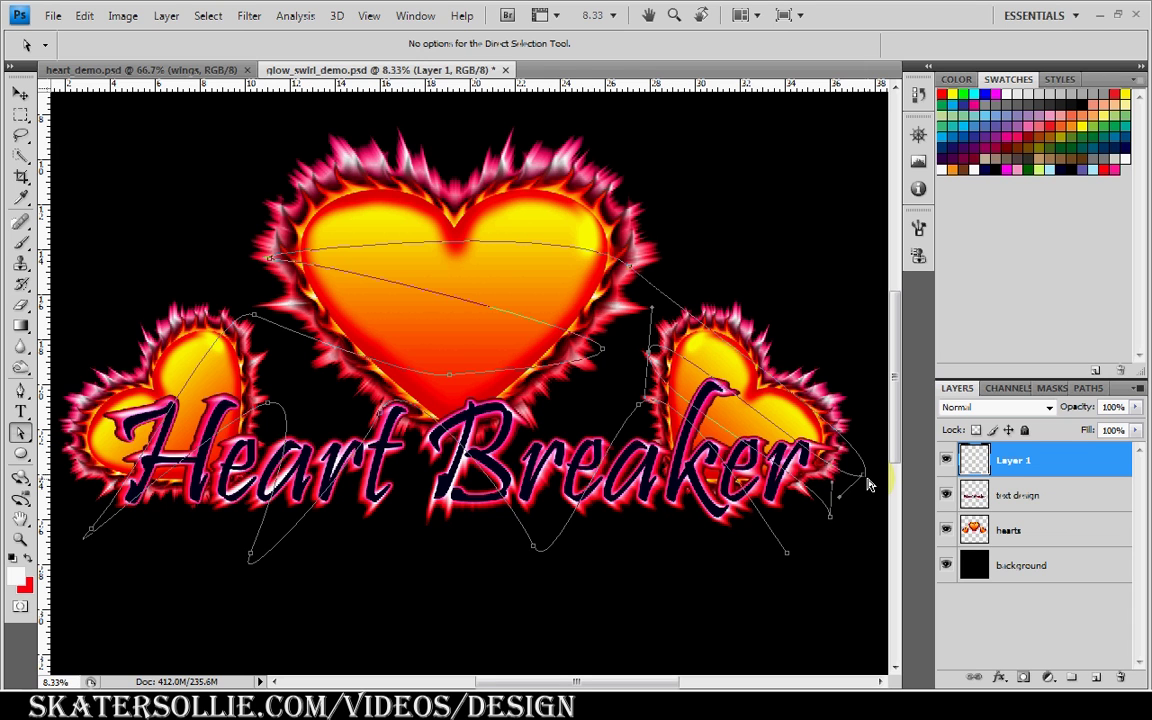
left_click_drag(868, 485, 874, 442)
left_click_drag(619, 263, 632, 247)
Step: Move the path's anchor points around the large heart outward to the left, up on the right and along its lower tip
left_click(272, 260)
left_click_drag(276, 264, 221, 230)
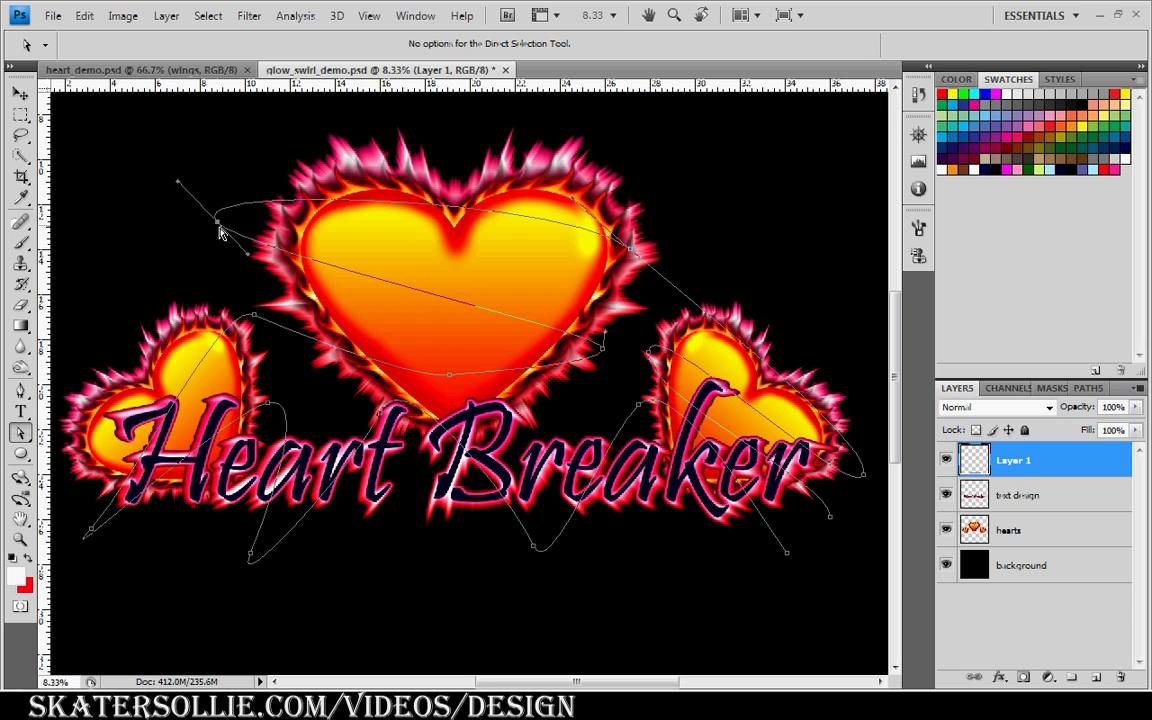
left_click_drag(459, 383, 494, 393)
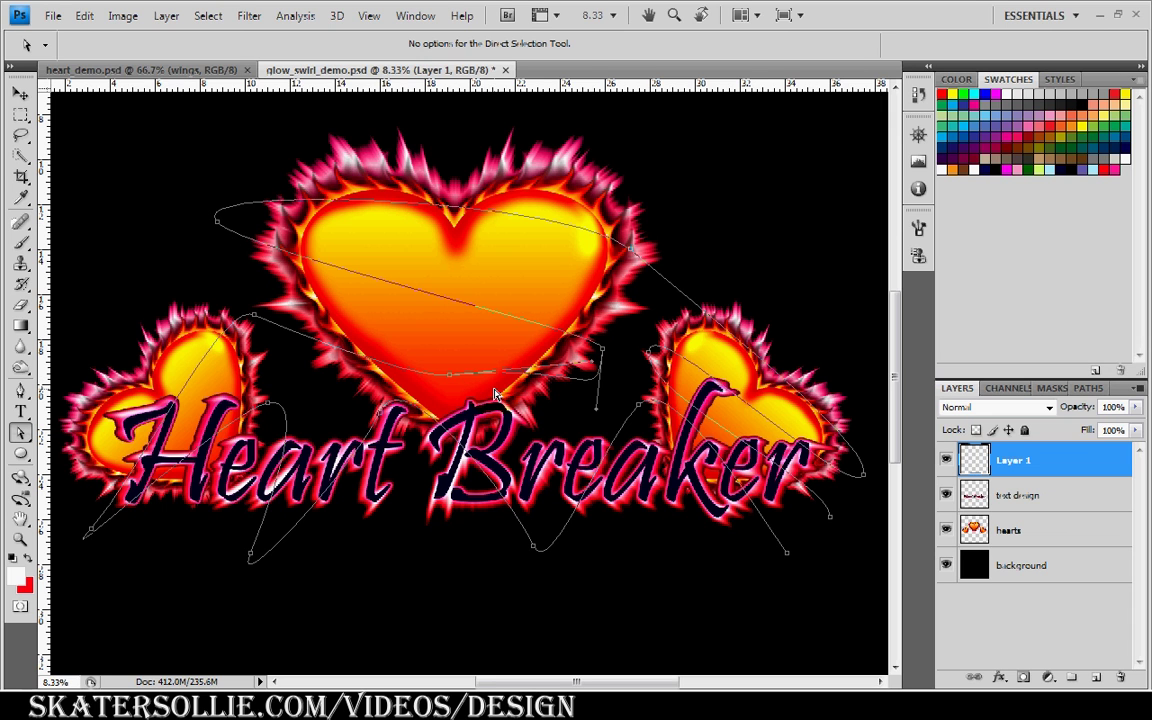
left_click_drag(607, 355, 611, 325)
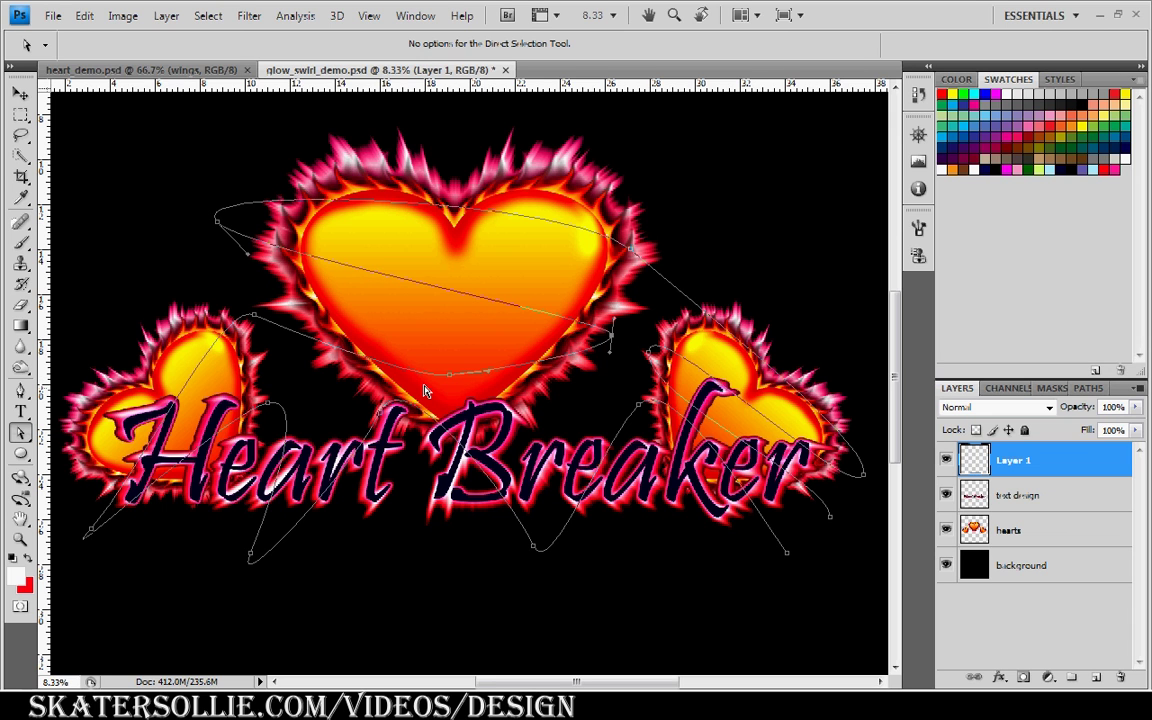
left_click(449, 376)
left_click_drag(449, 377, 476, 384)
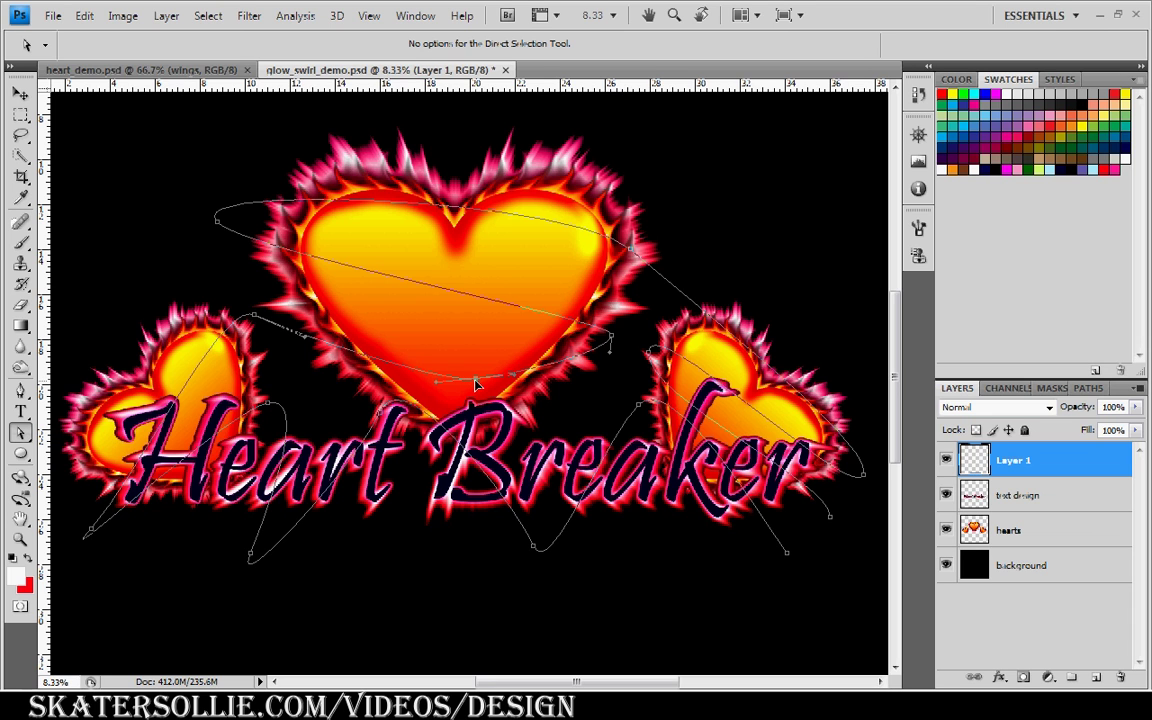
Step: Delete the newly drawn swirl from Path 2 and activate the saved Path 1, with Layer 1 as the working layer
left_click(1087, 415)
left_click(1088, 388)
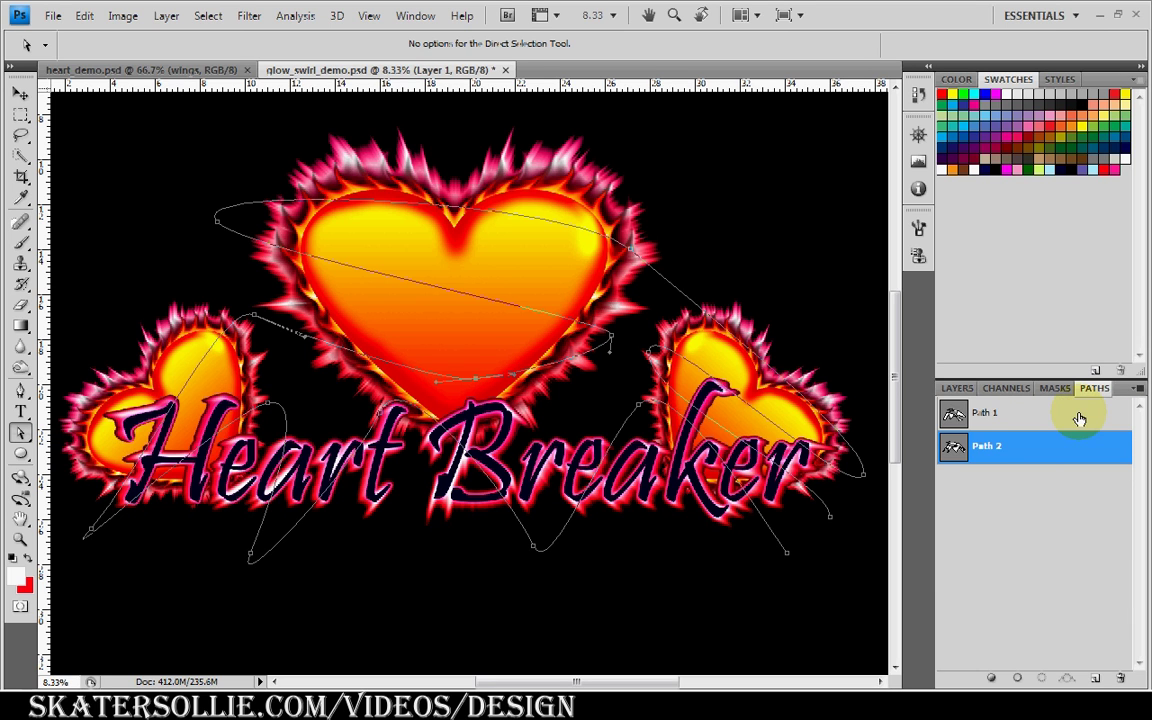
left_click(1042, 443)
key("Delete")
left_click(1020, 434)
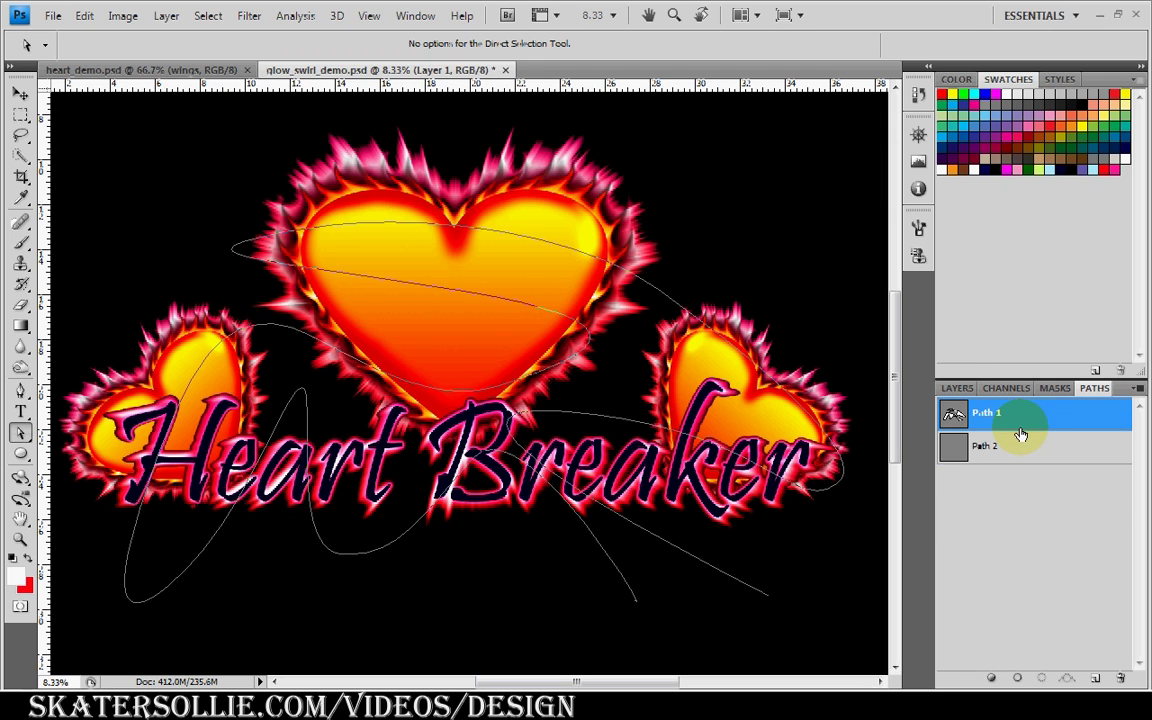
left_click(957, 388)
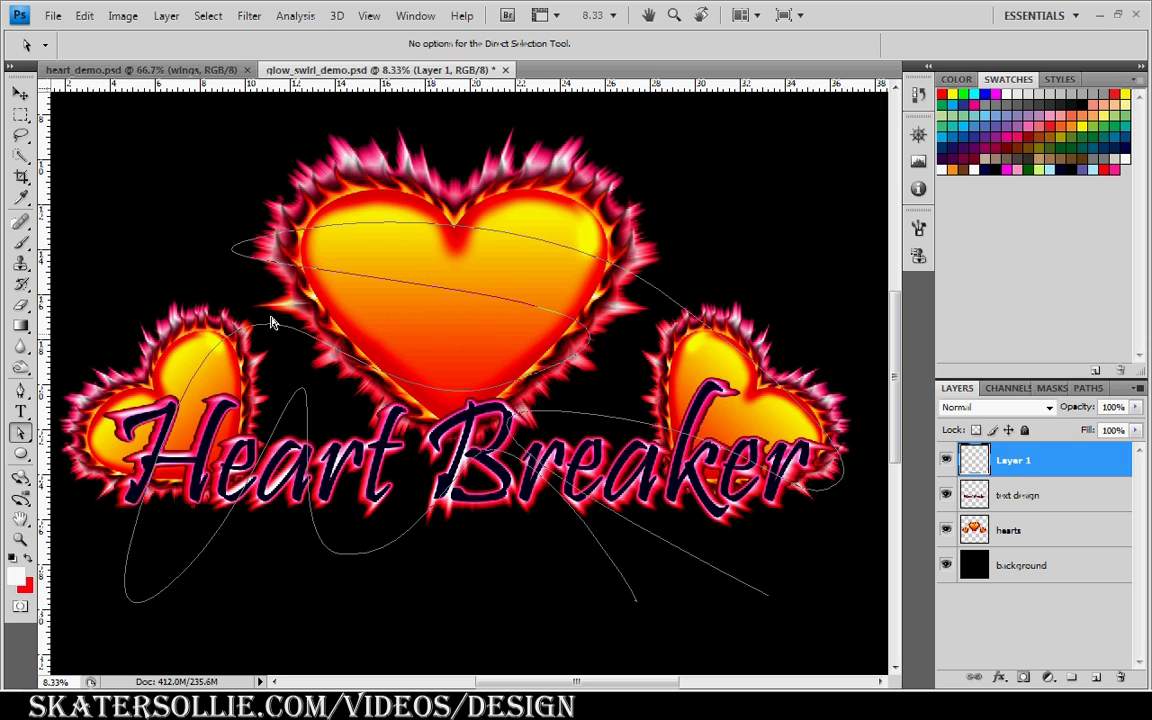
Step: Set the Brush tool to a soft round tip with 0% hardness and a 250 px diameter
left_click(20, 243)
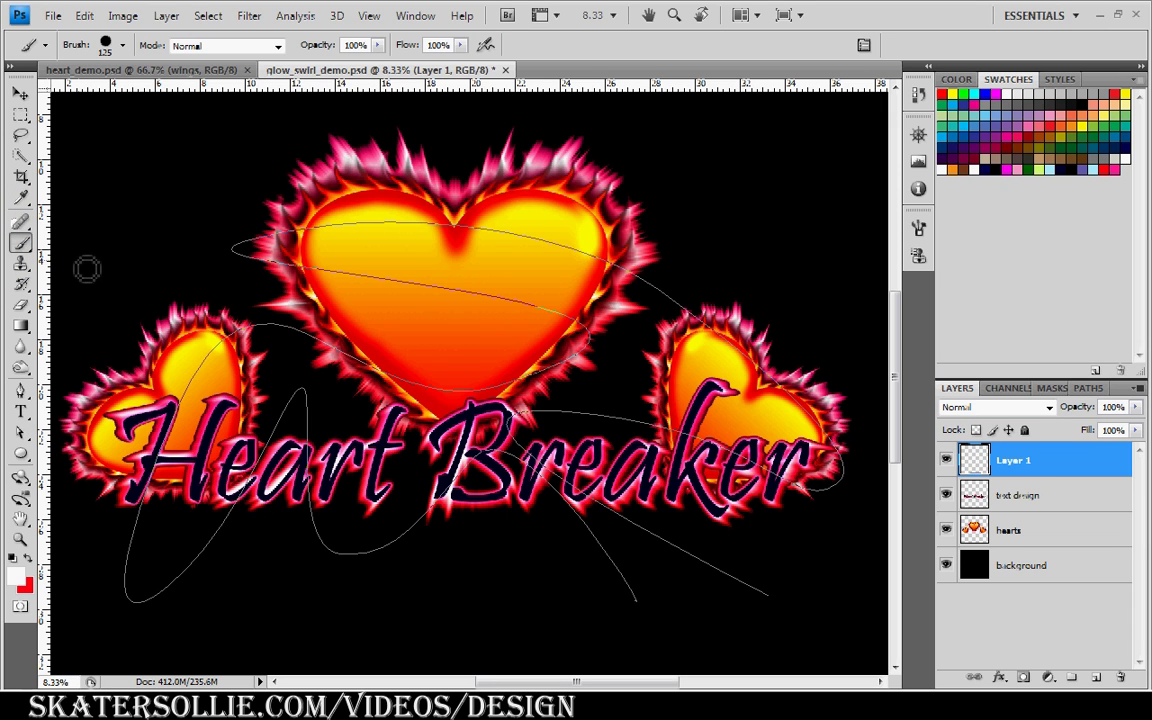
left_click(123, 47)
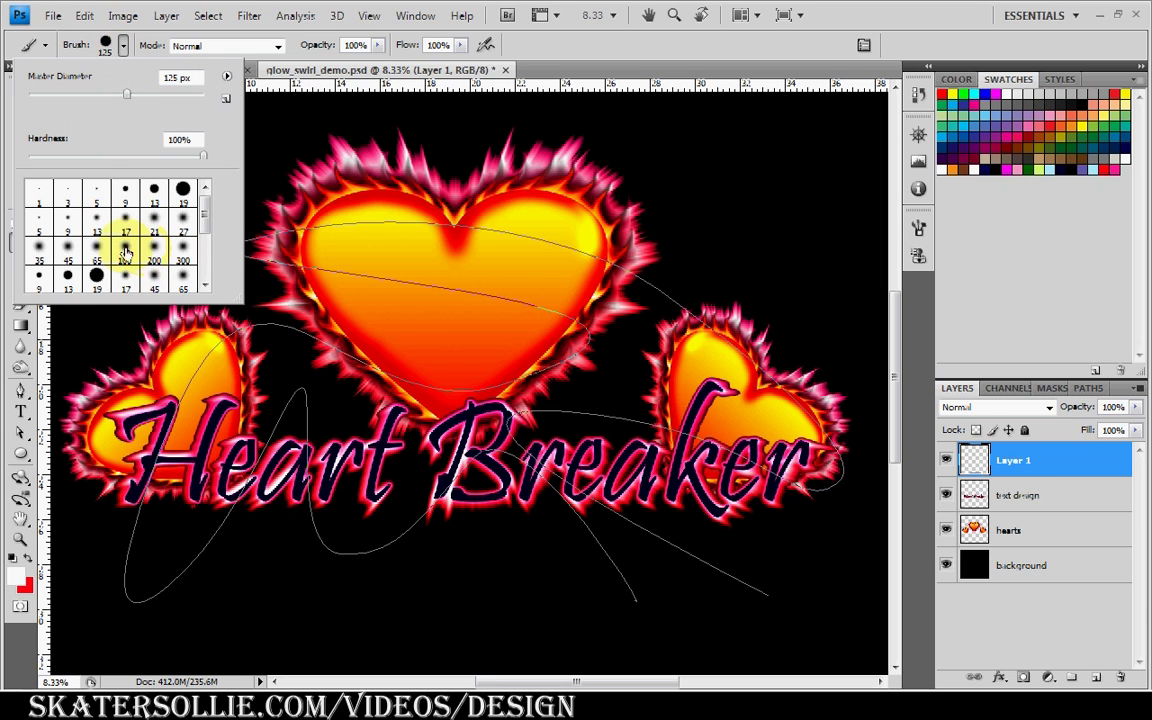
left_click(141, 251)
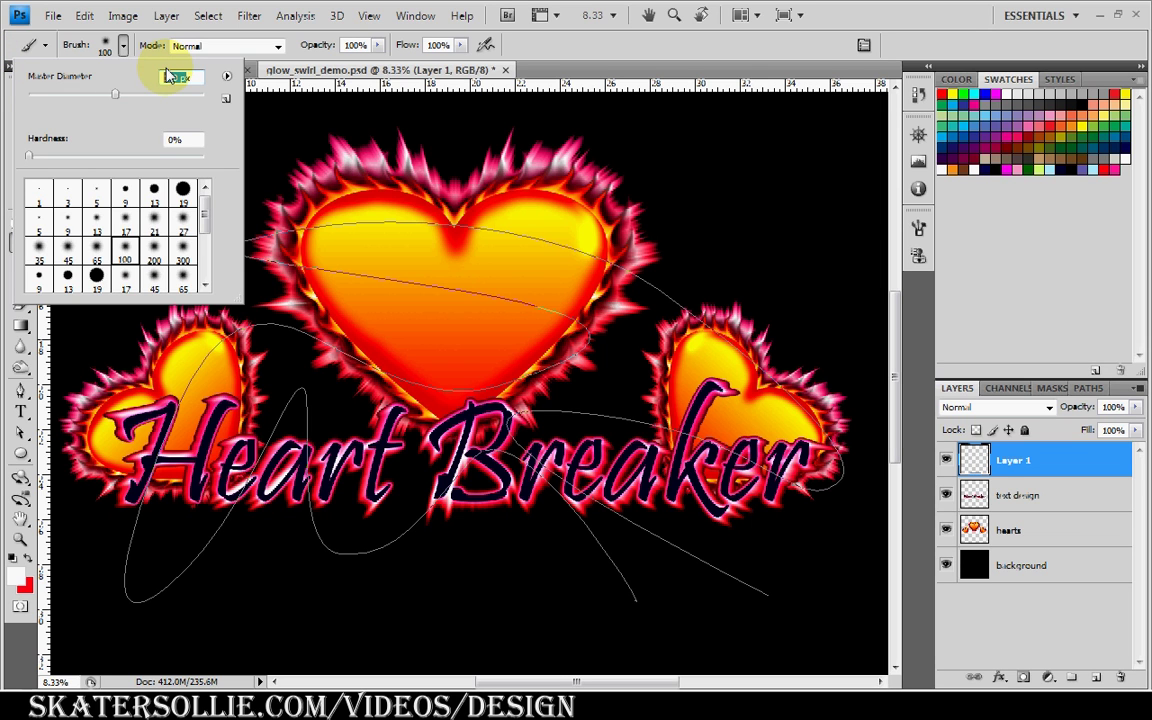
type("250")
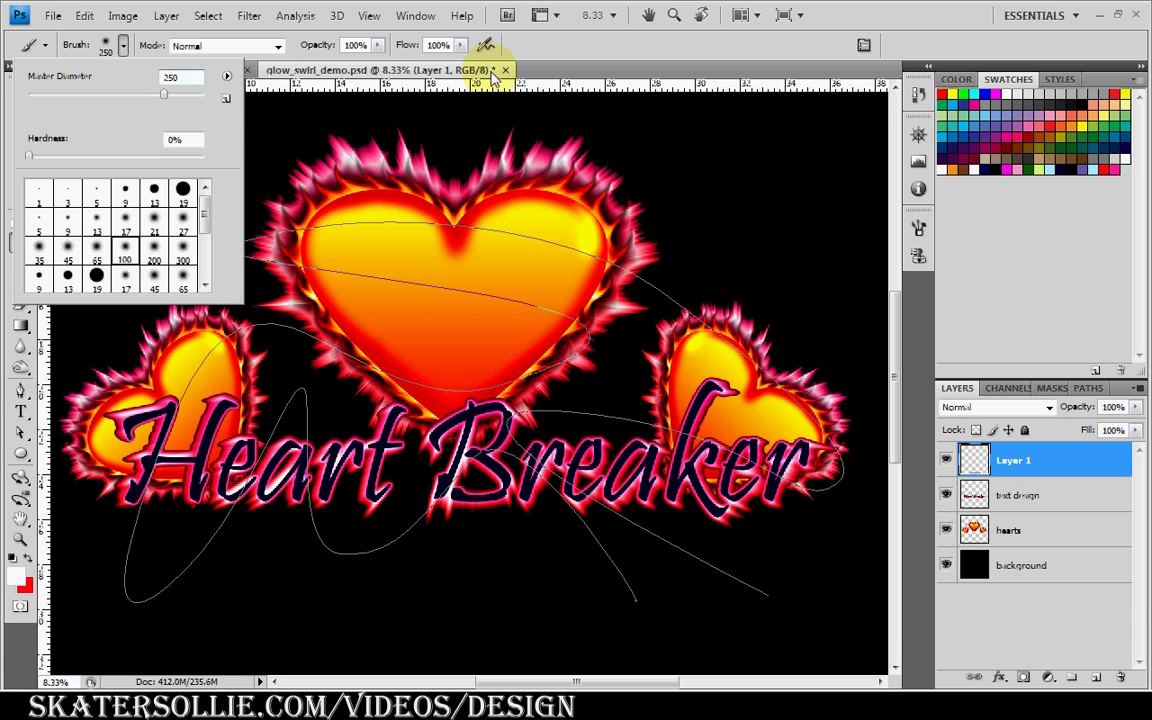
key("Return")
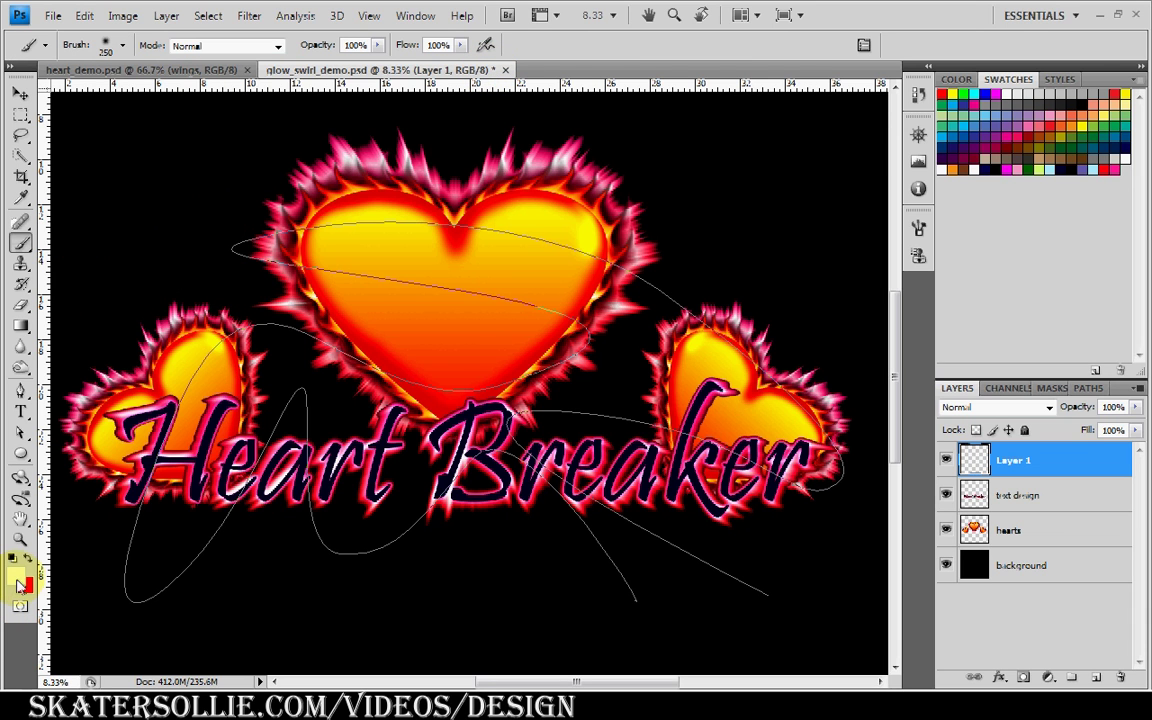
Step: Stroke the swirl path on Layer 1 with the white Brush and Simulate Pressure enabled
left_click(20, 436)
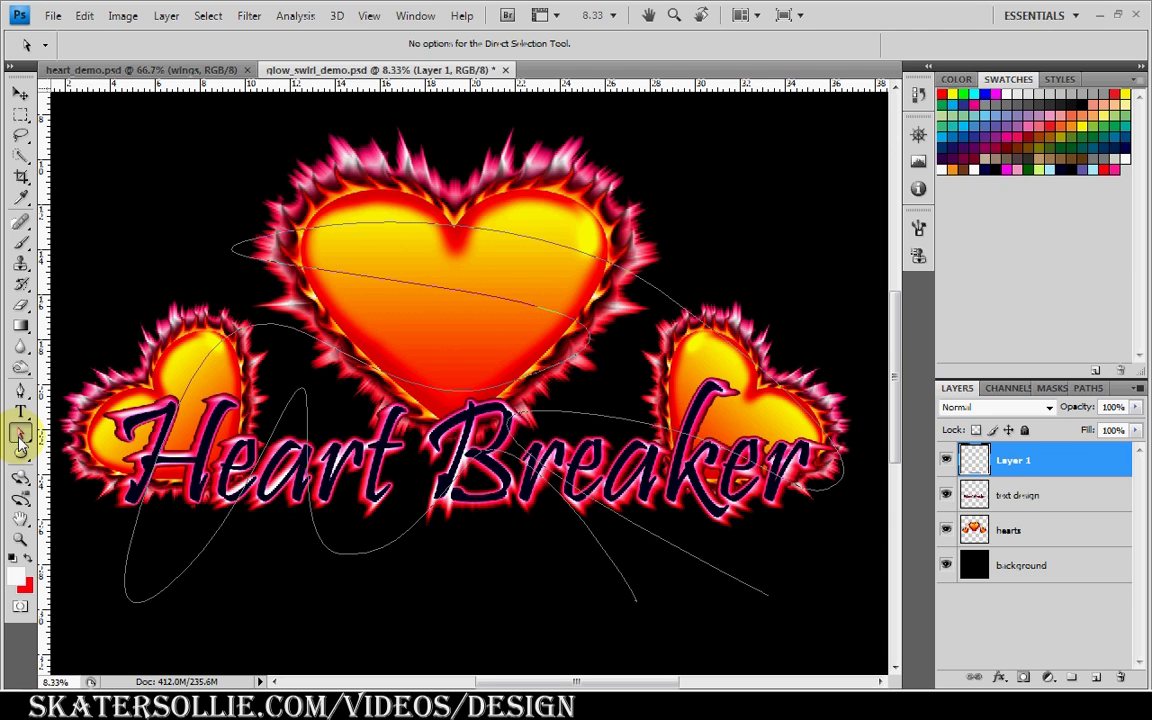
right_click(190, 380)
left_click(285, 532)
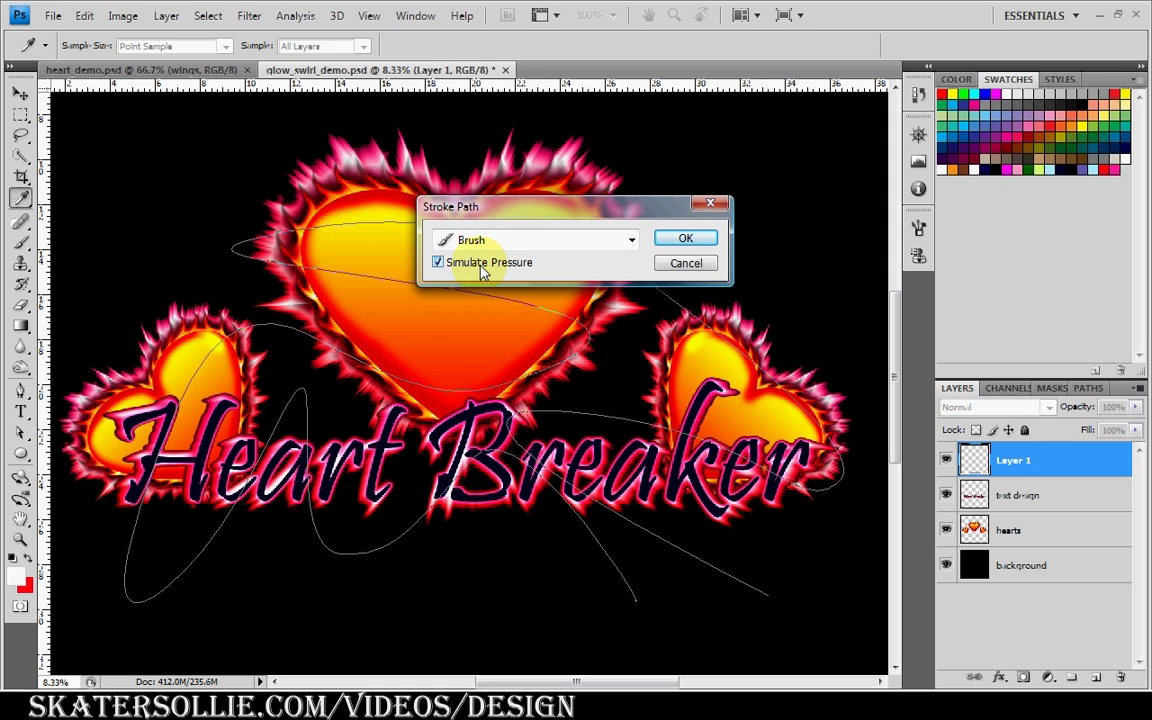
left_click(686, 238)
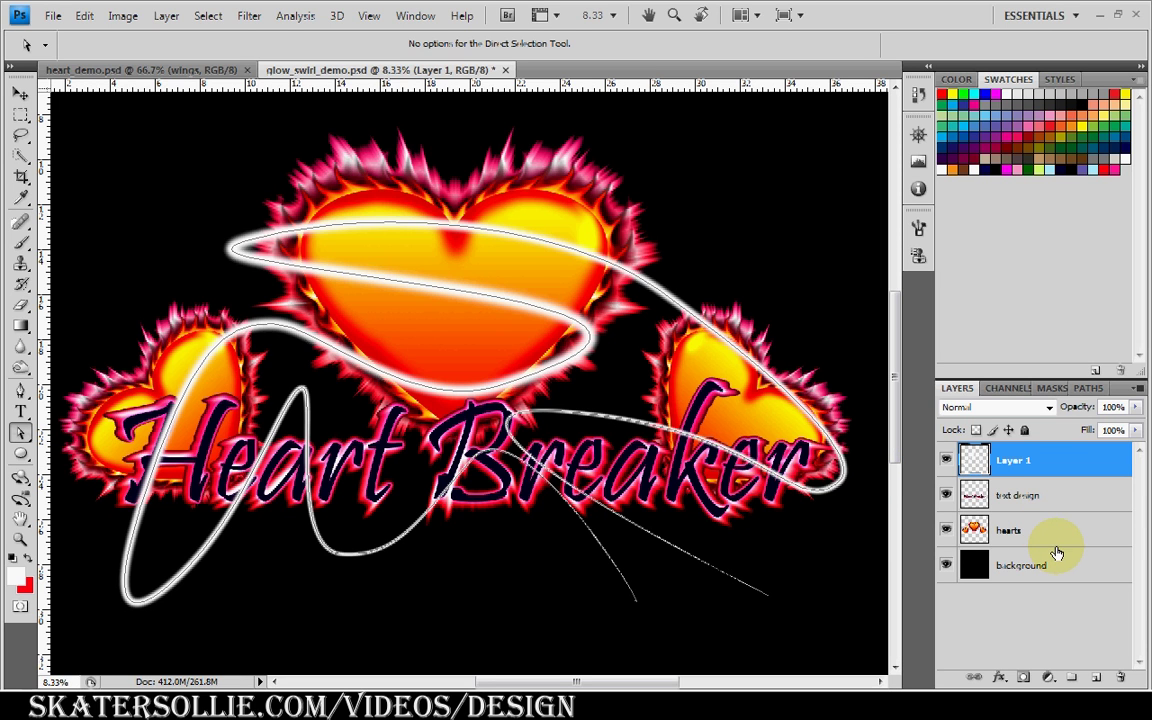
Step: Add an Outer Glow effect to Layer 1 and set its blend mode to Normal
mouse_move(1059, 463)
left_mouse_down()
mouse_move(1059, 484)
mouse_move(1056, 463)
left_mouse_up()
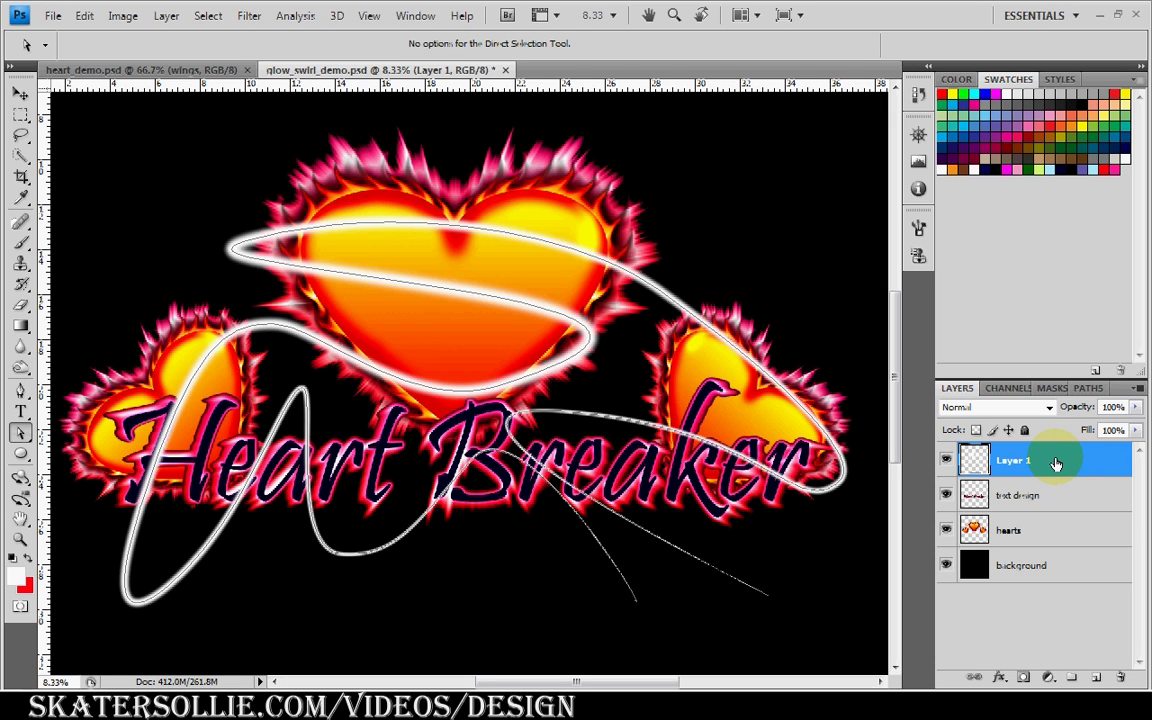
double_click(1056, 463)
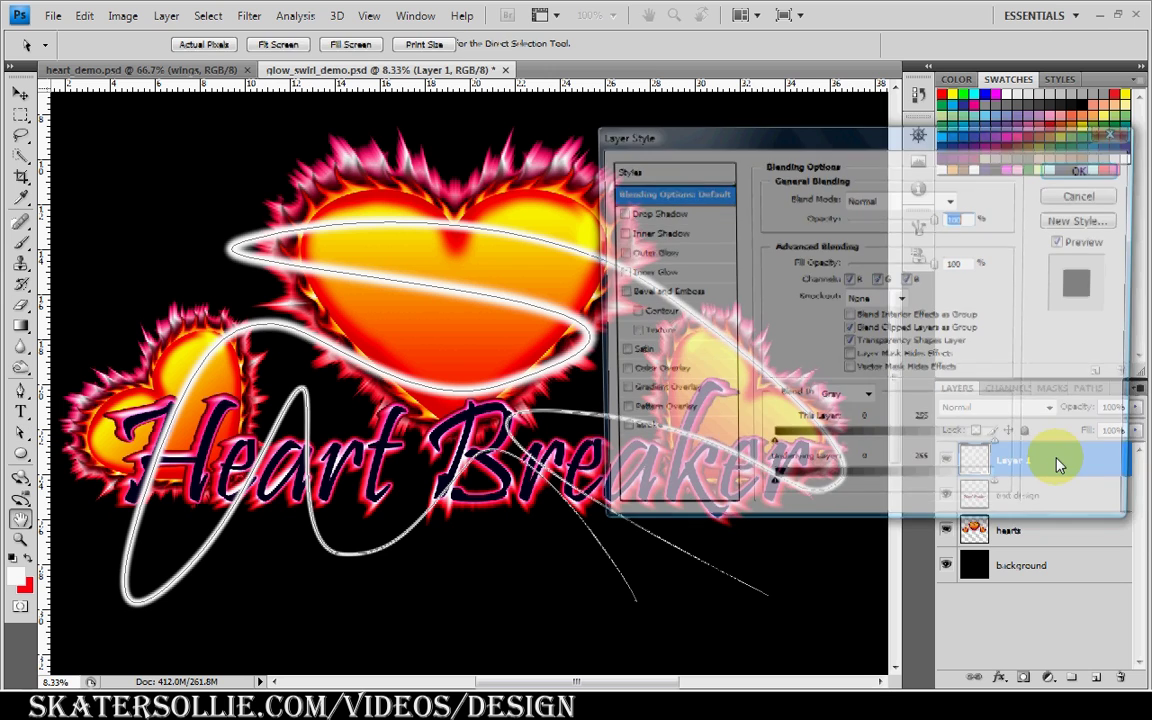
left_click(645, 254)
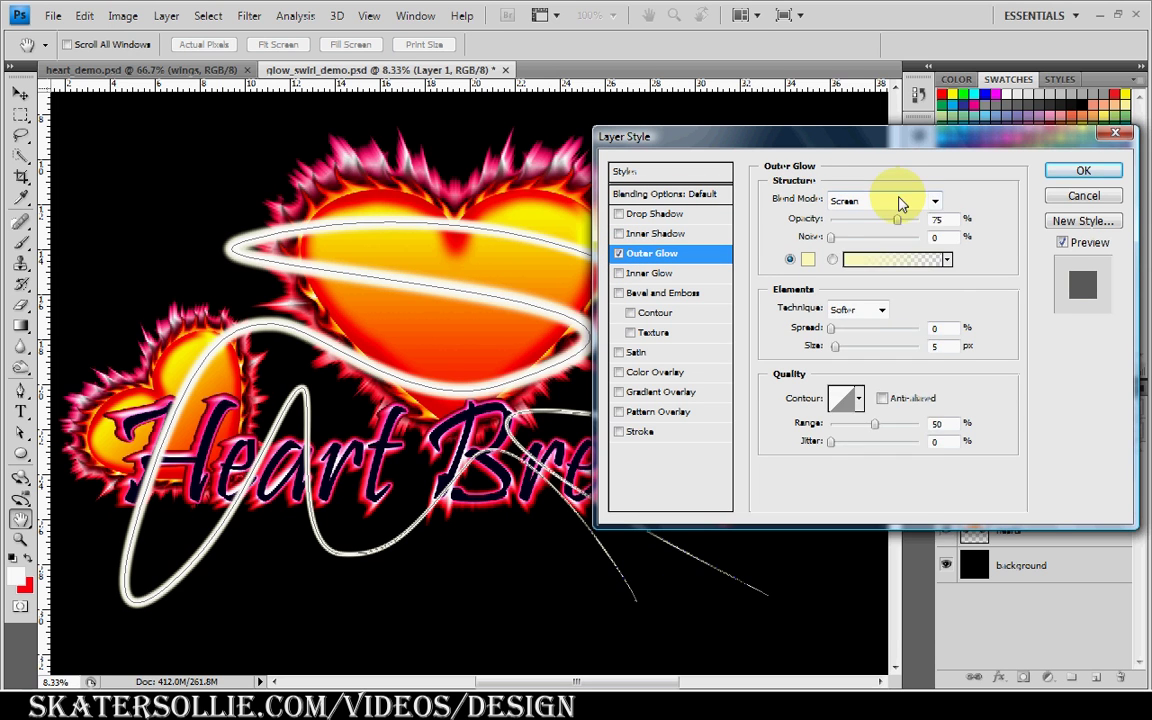
left_click(899, 204)
left_click(878, 220)
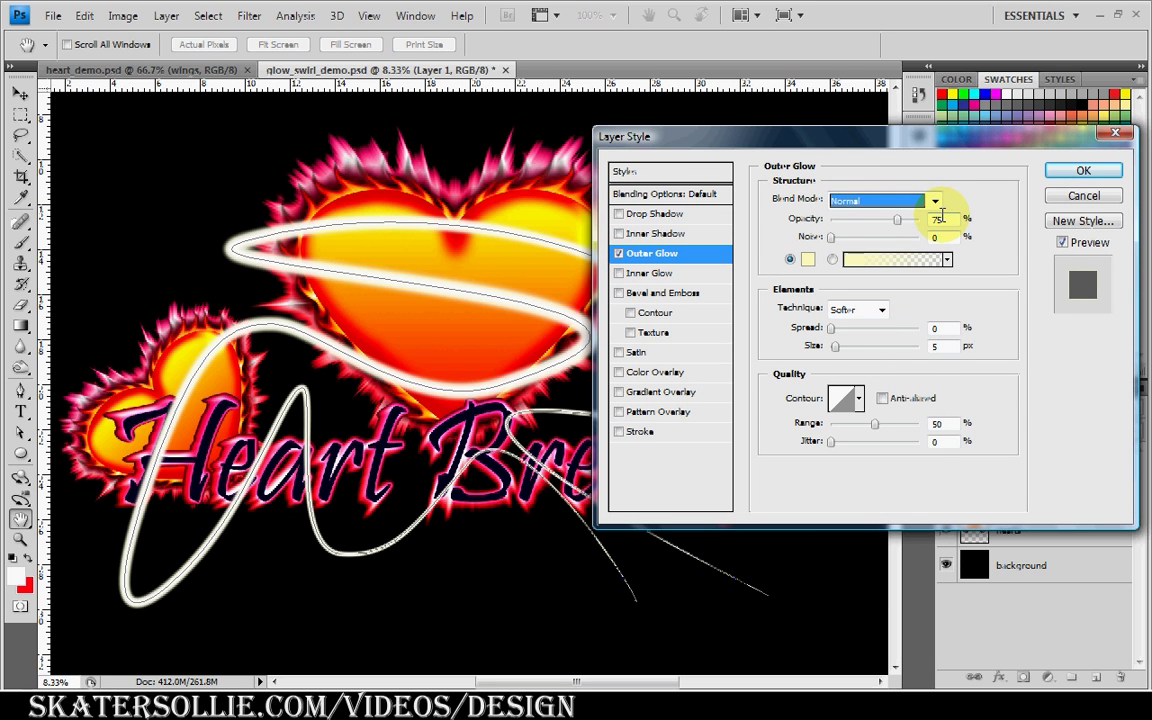
key("Tab")
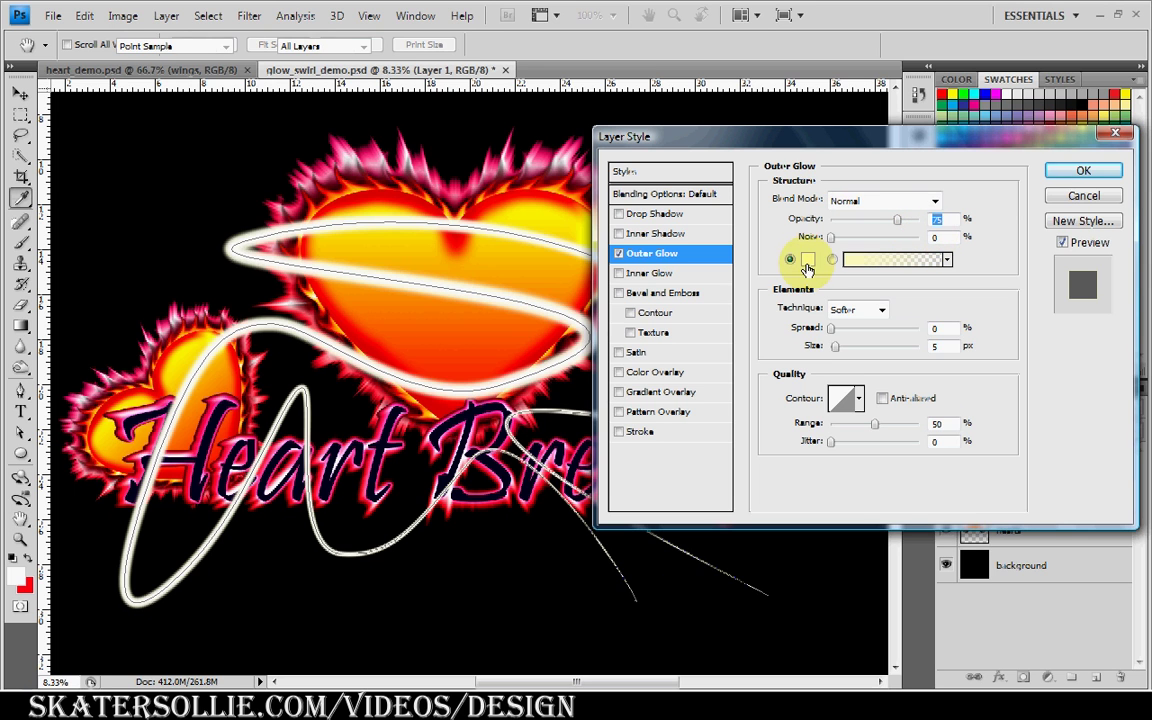
Step: Set the outer glow's colour to the pink hex value f81cec
left_click(807, 262)
left_click(410, 470)
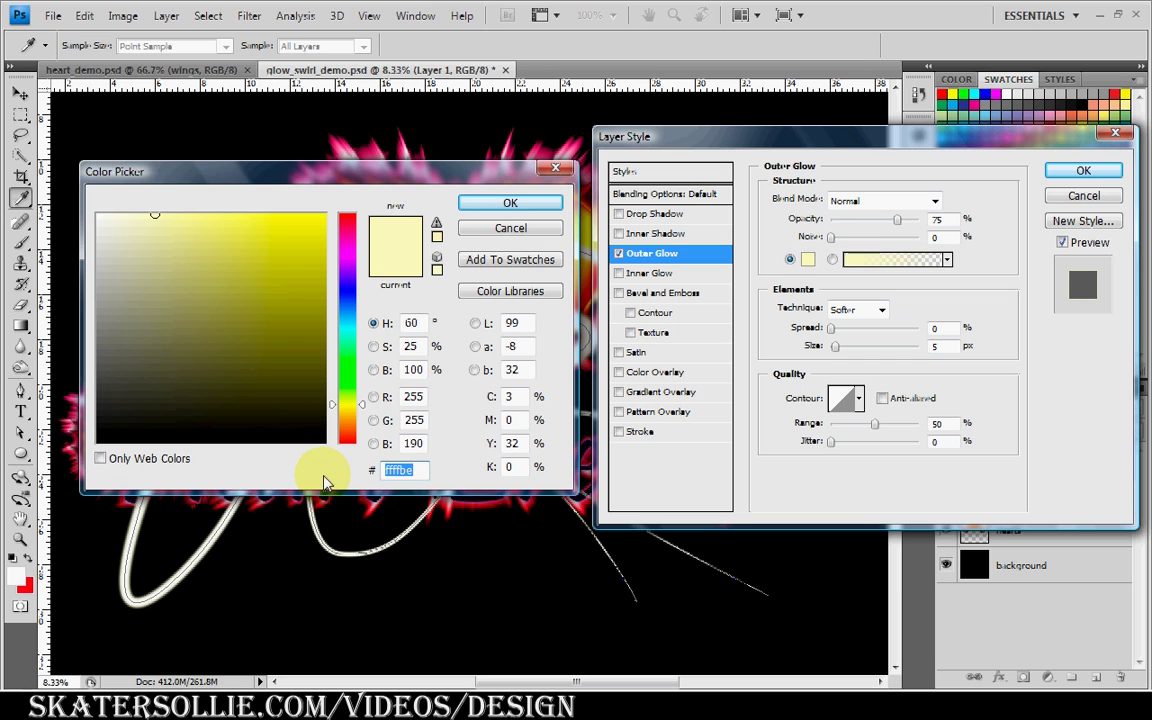
type("f8")
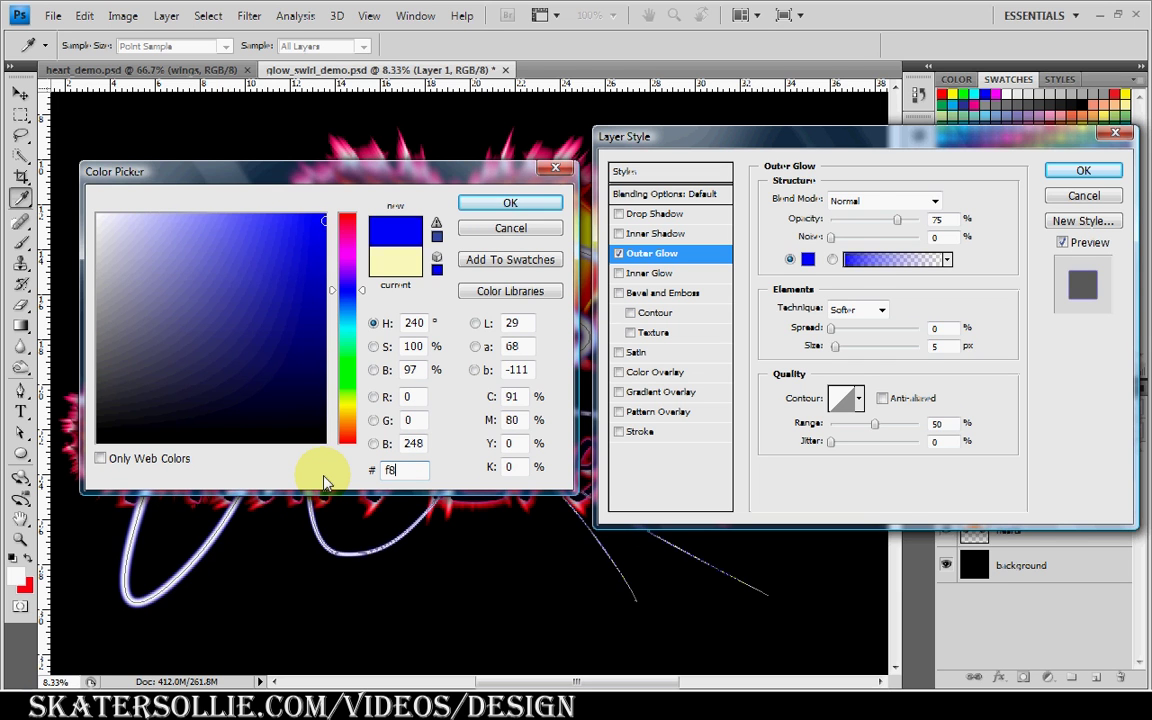
type("1c")
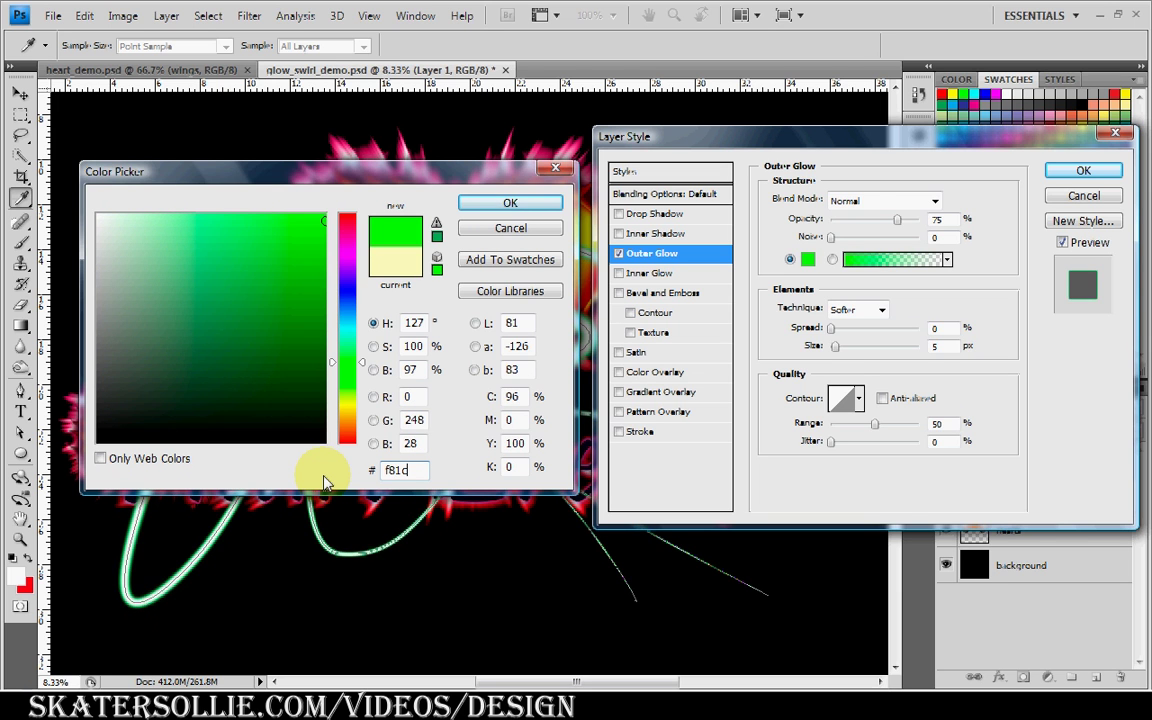
type("ec")
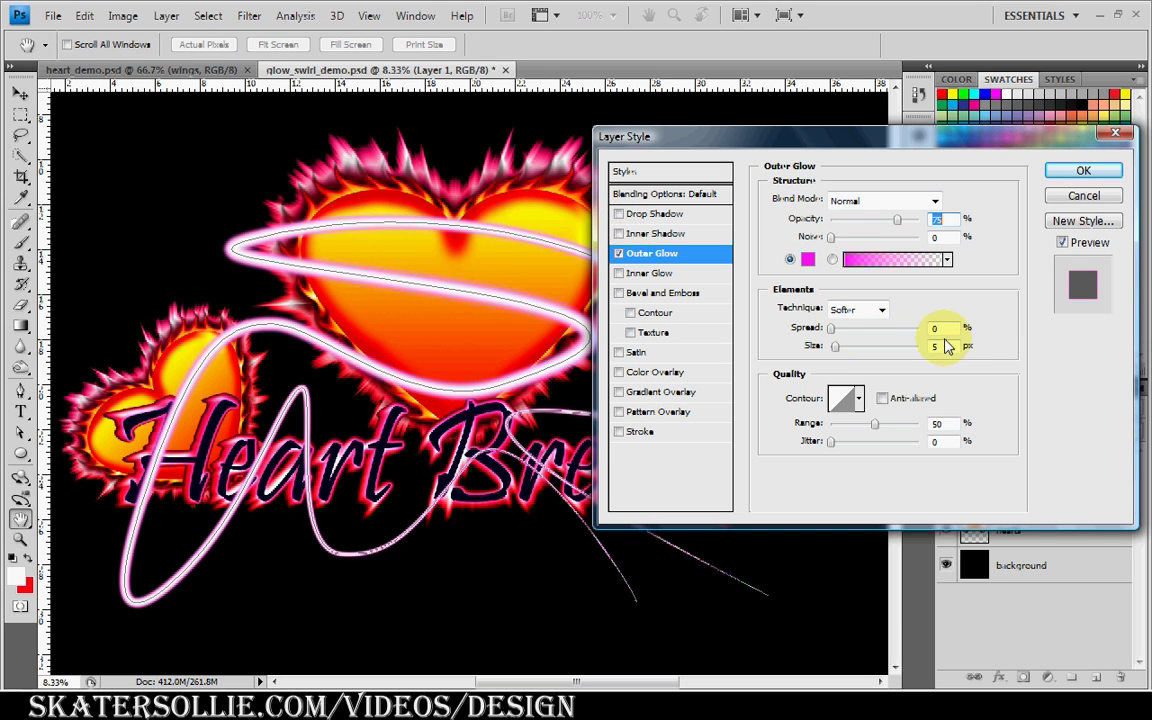
Step: Set the outer glow's Spread to 10% and its Size to 95 px
left_click(933, 328)
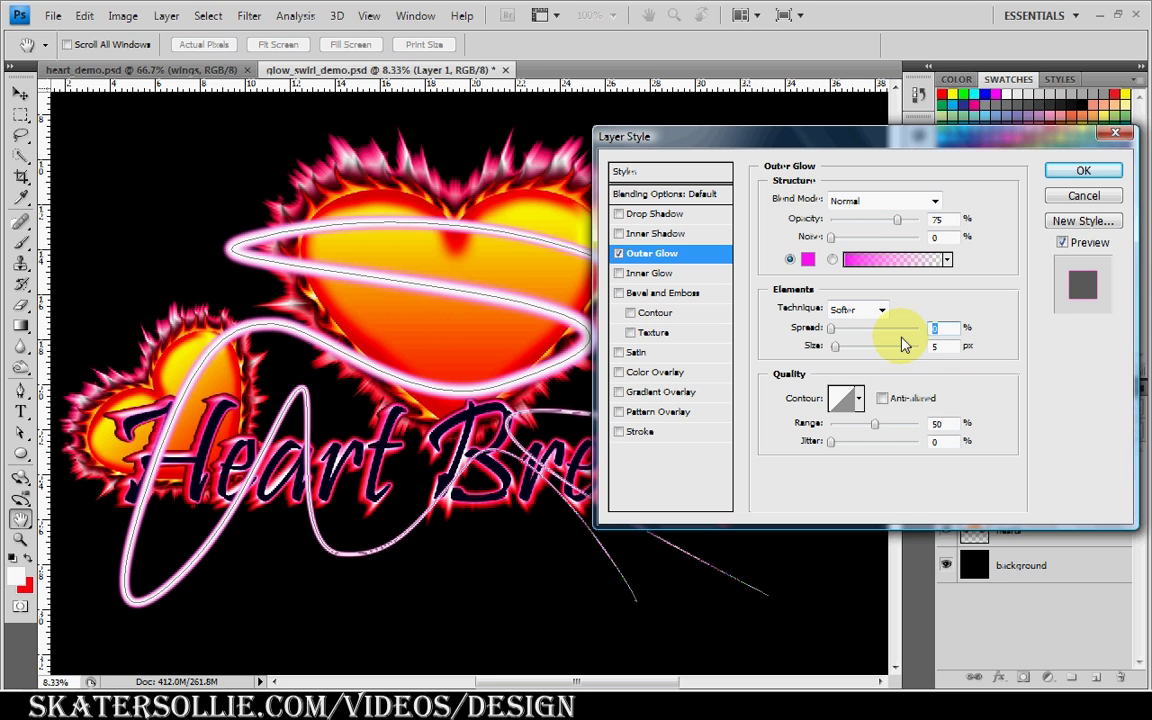
type("10")
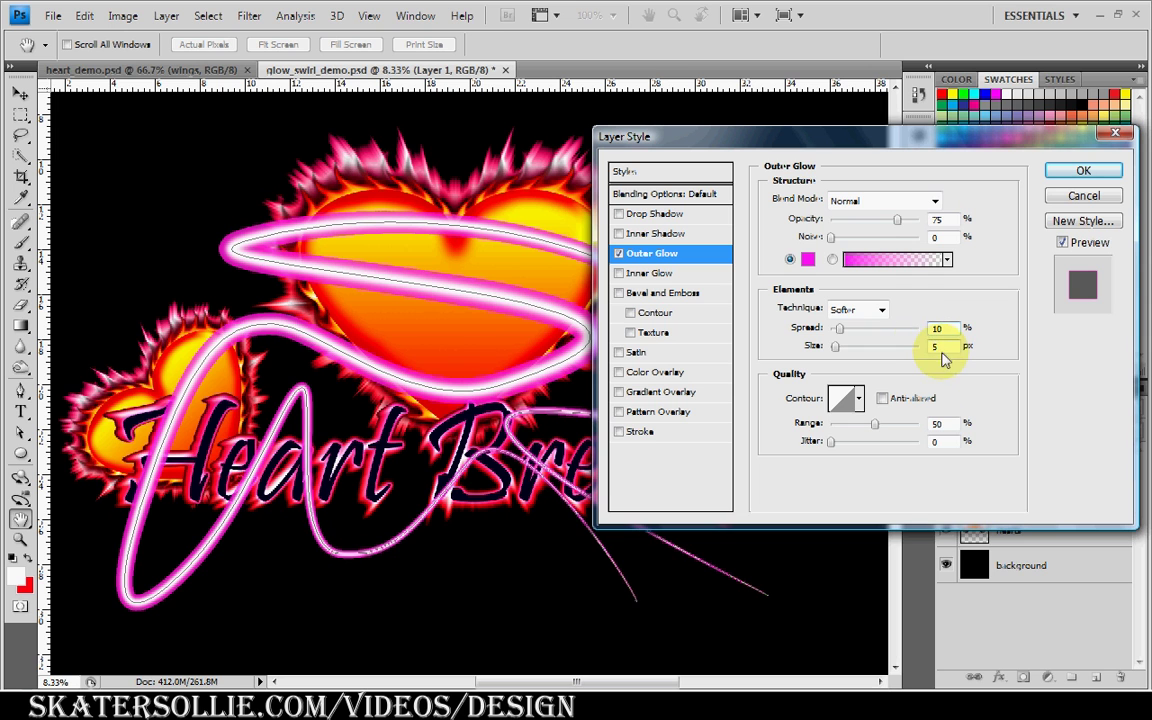
left_click(932, 346)
type("95")
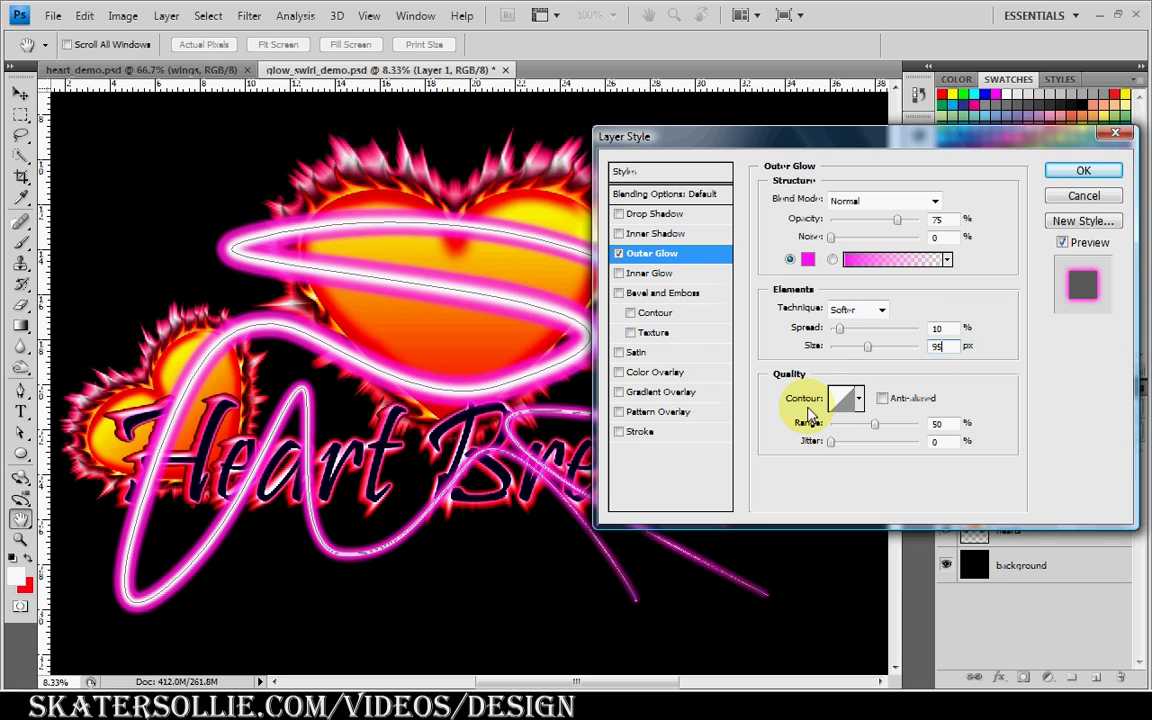
Step: Change the outer glow's contour to the half-round preset
left_click(844, 401)
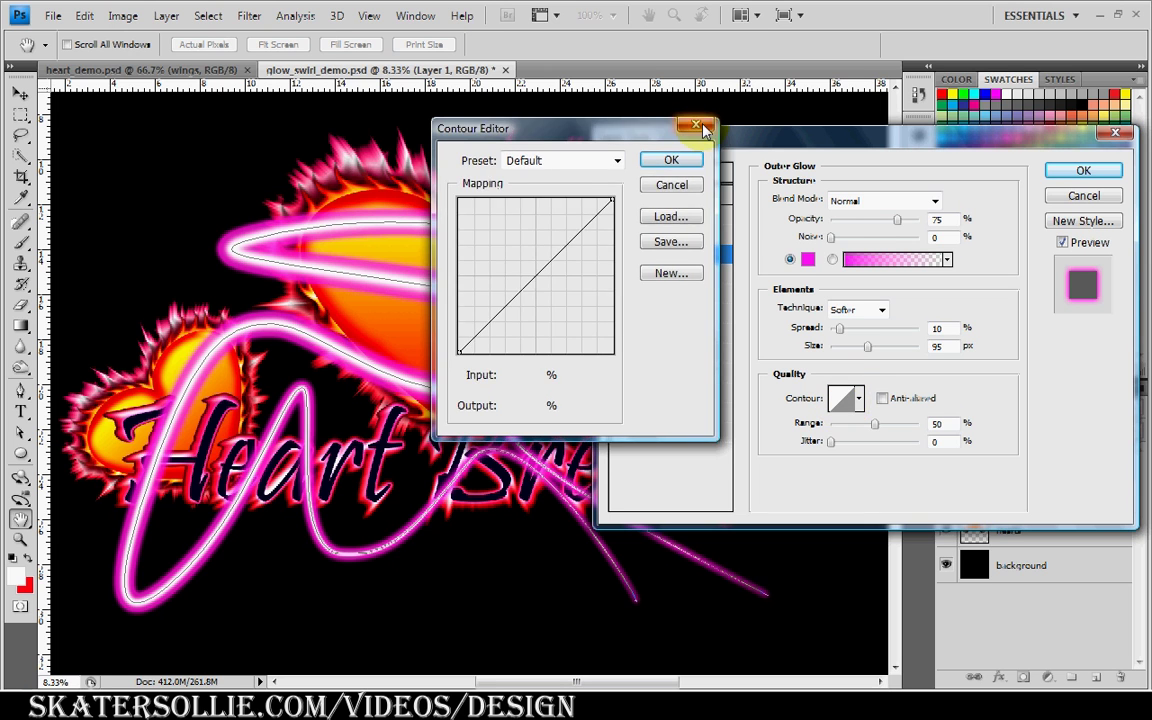
key("Escape")
left_click(859, 399)
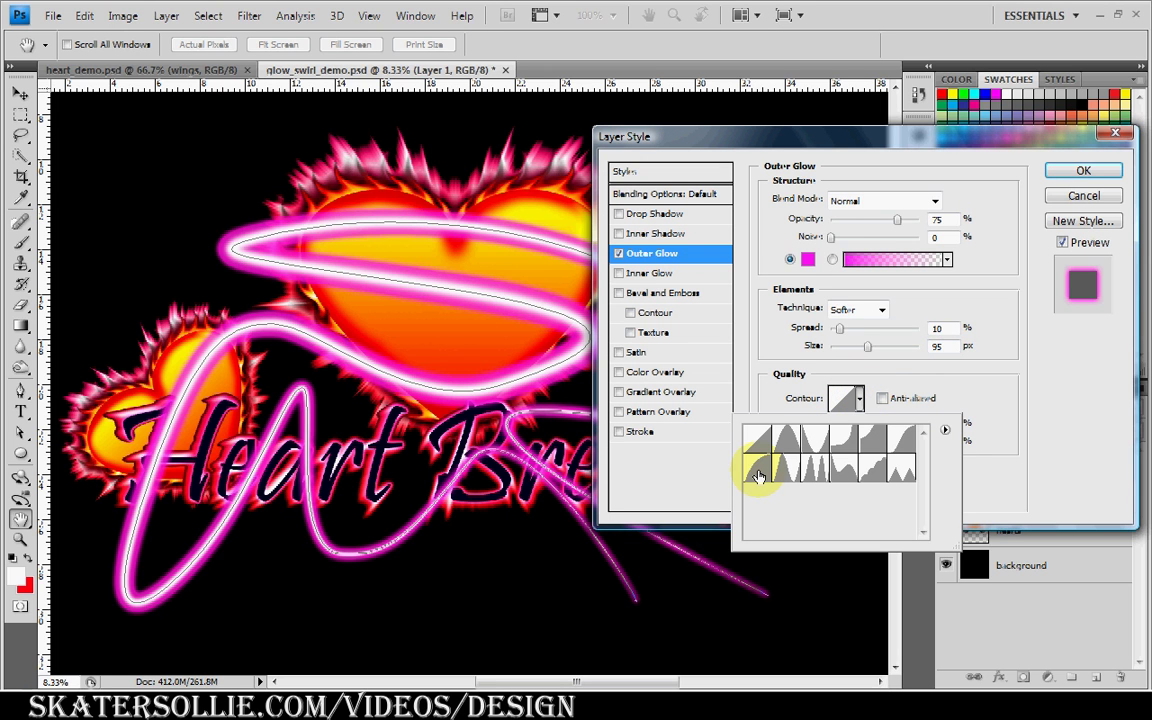
left_click(758, 475)
double_click(861, 432)
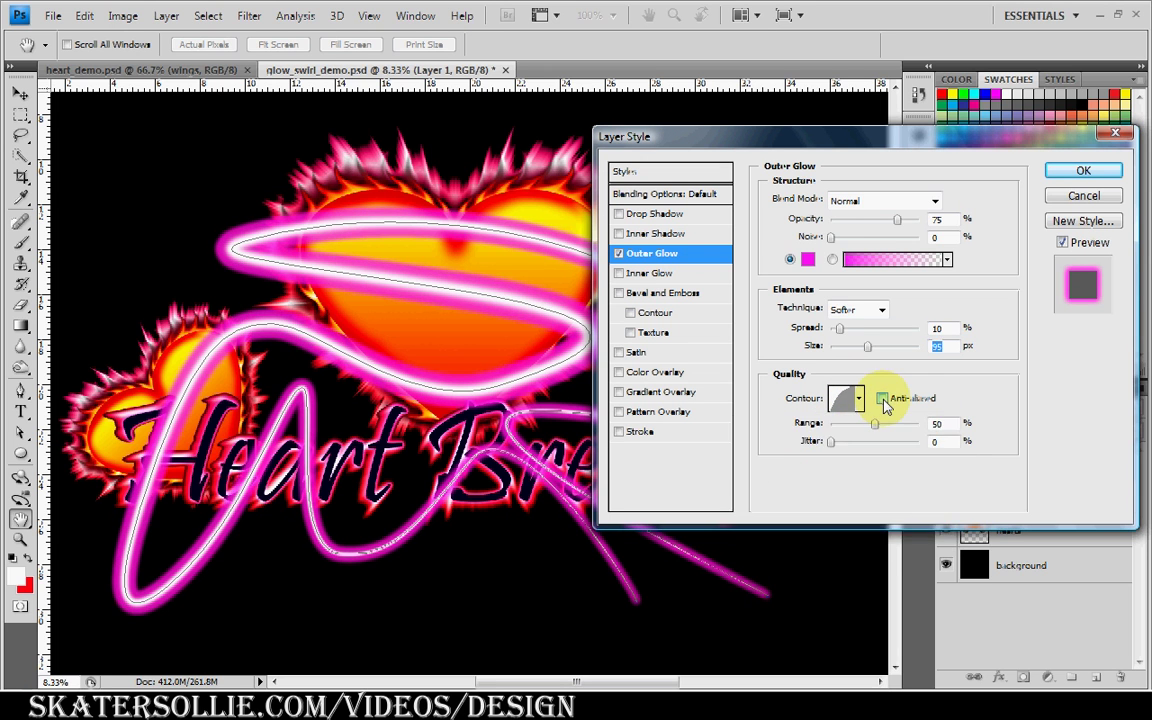
Step: Enable Anti-aliased for the glow's contour and set the Range to 73%
left_click(882, 399)
left_click(881, 400)
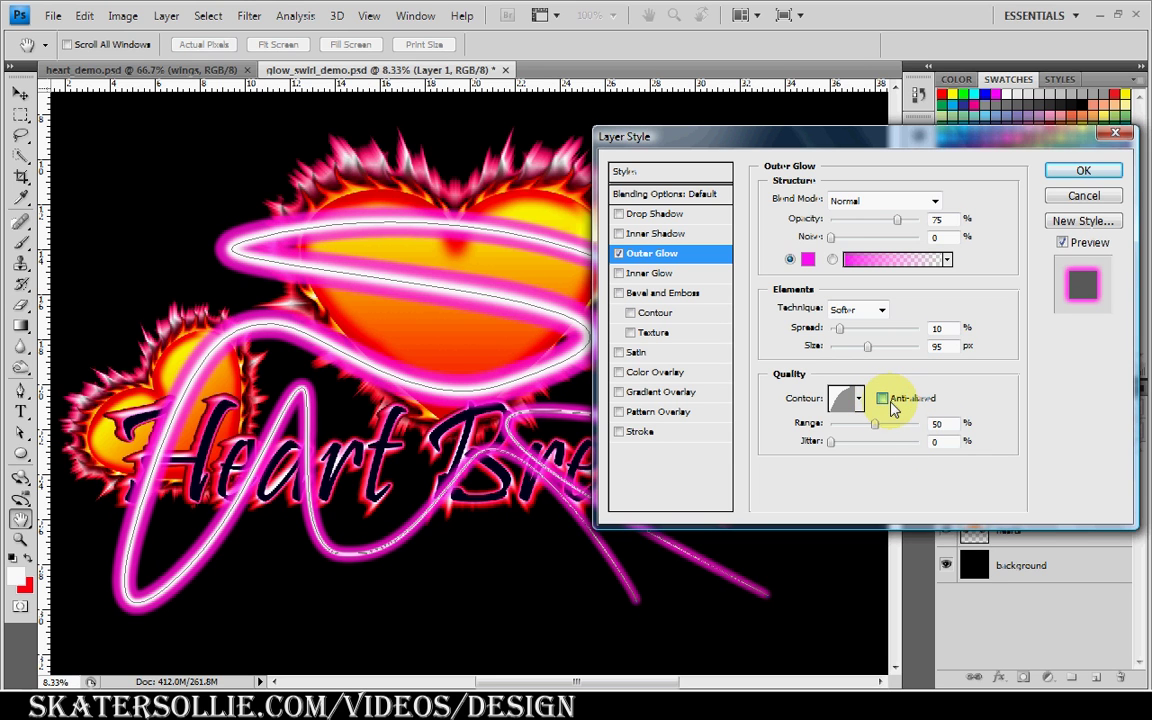
left_click(882, 399)
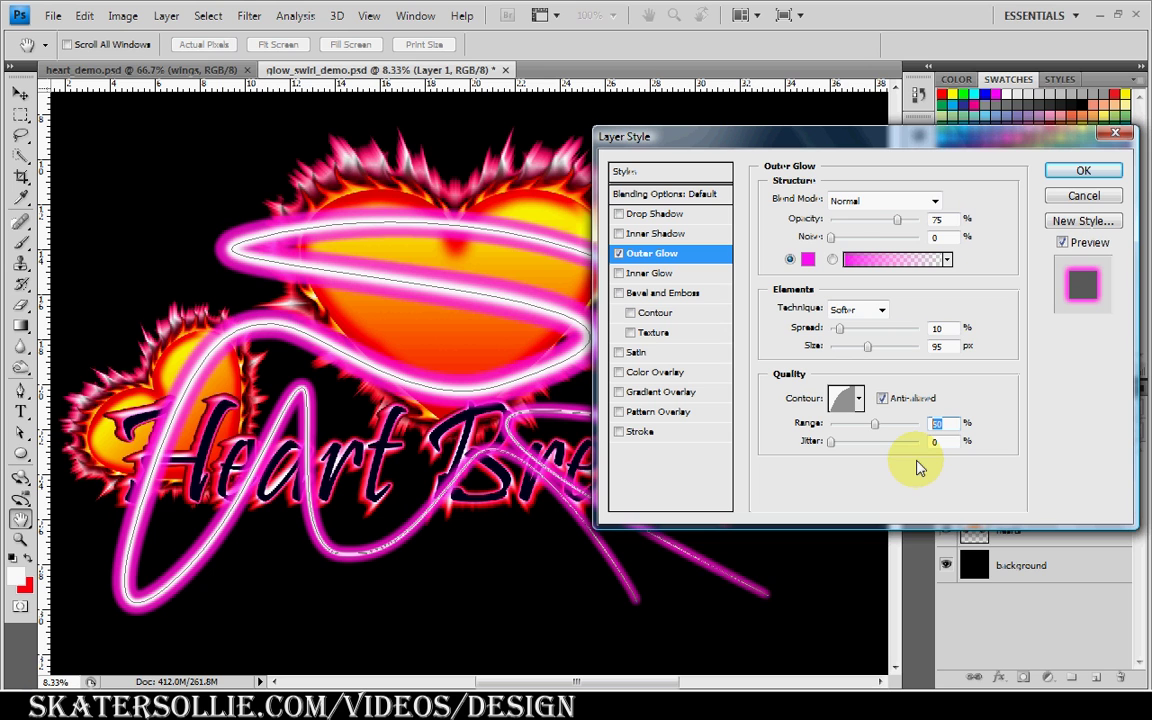
type("73")
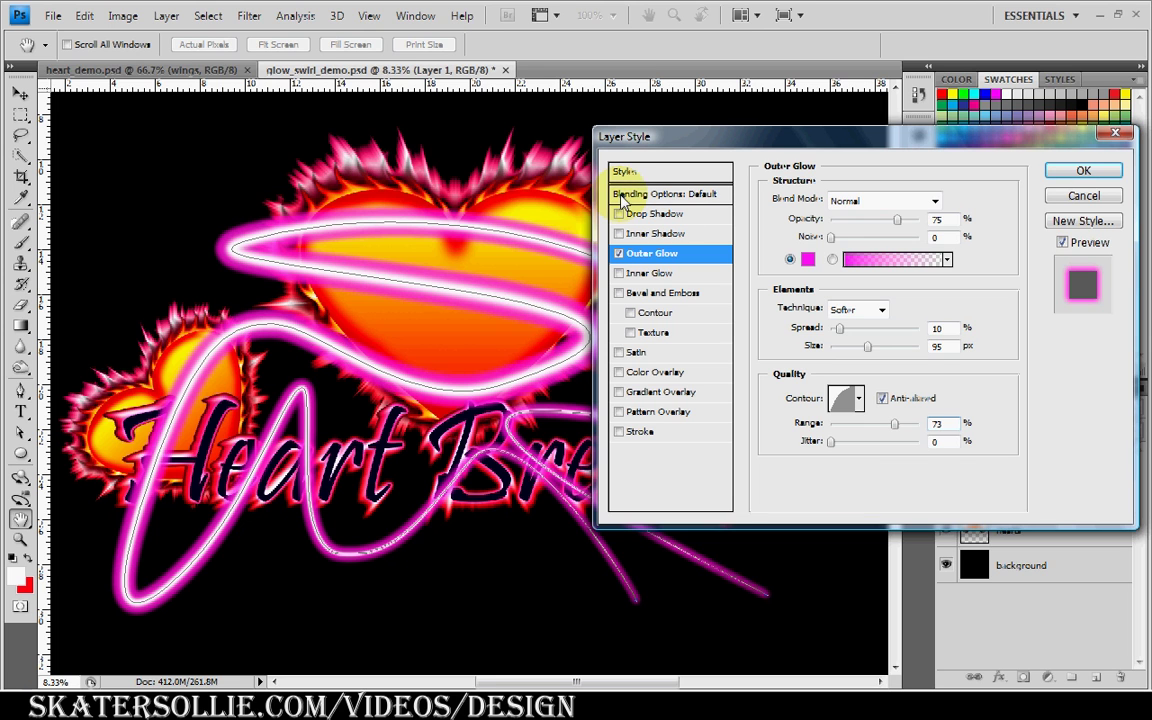
Step: Enable Layer Mask Hides Effects in Layer 1's blending options and apply the layer style
left_click(693, 196)
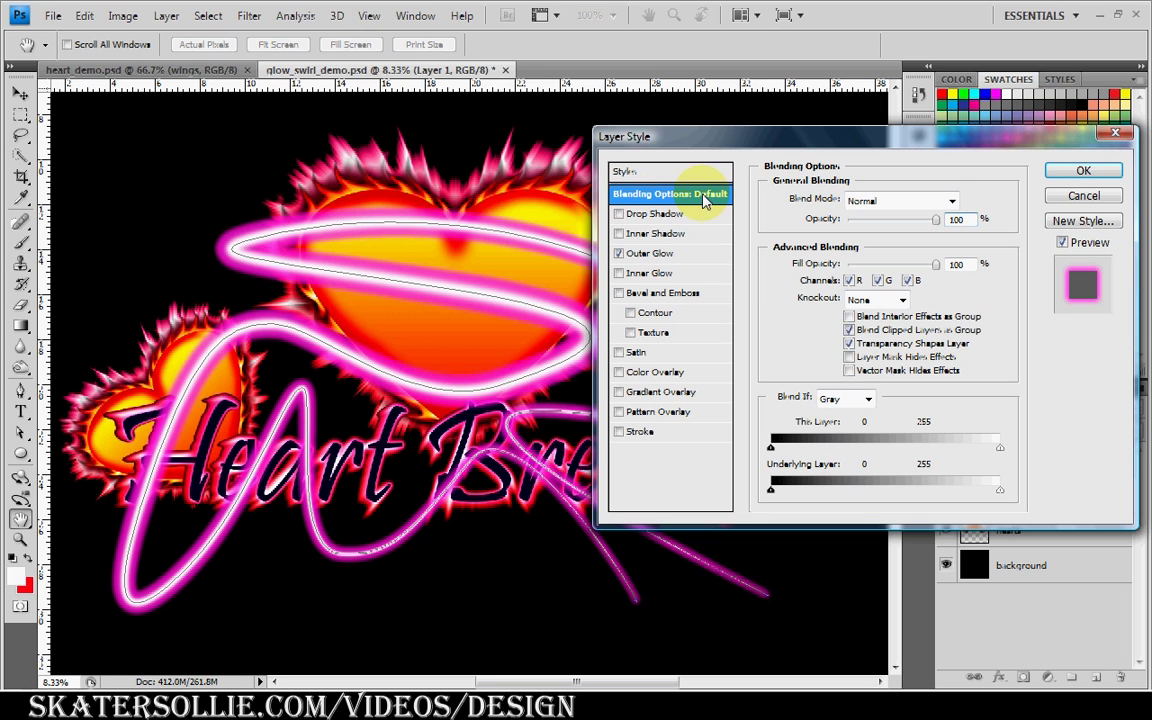
left_click(849, 357)
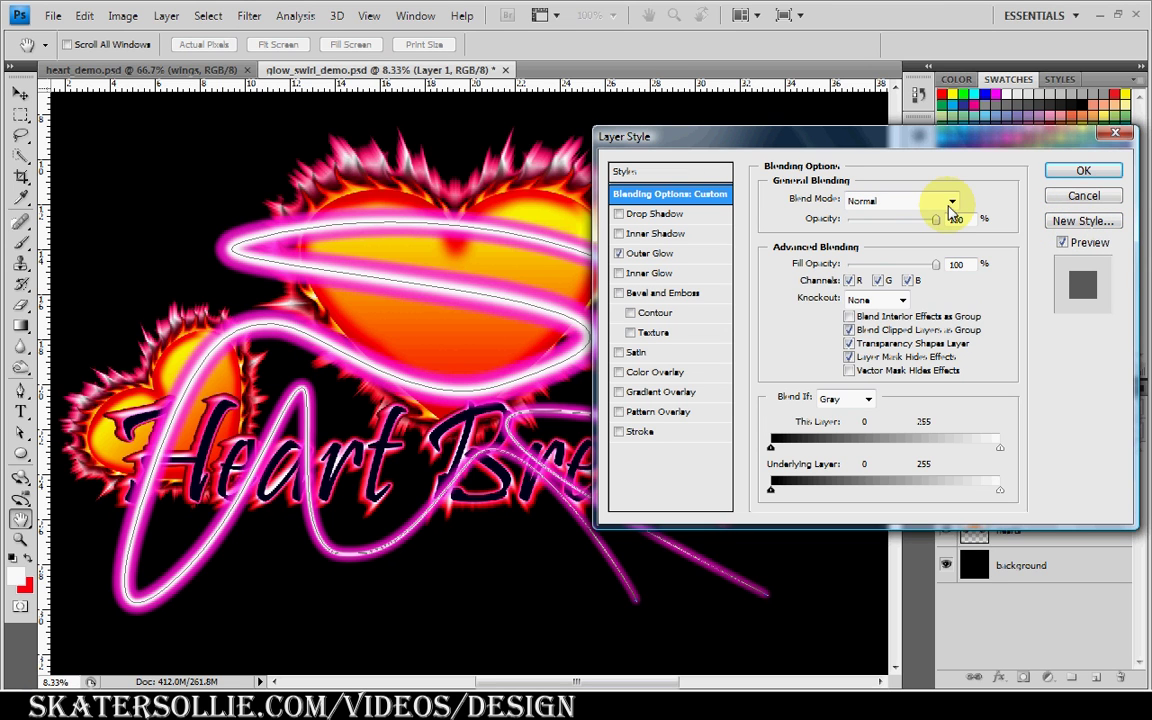
left_click(1083, 173)
key("ctrl+minus")
key("ctrl+minus")
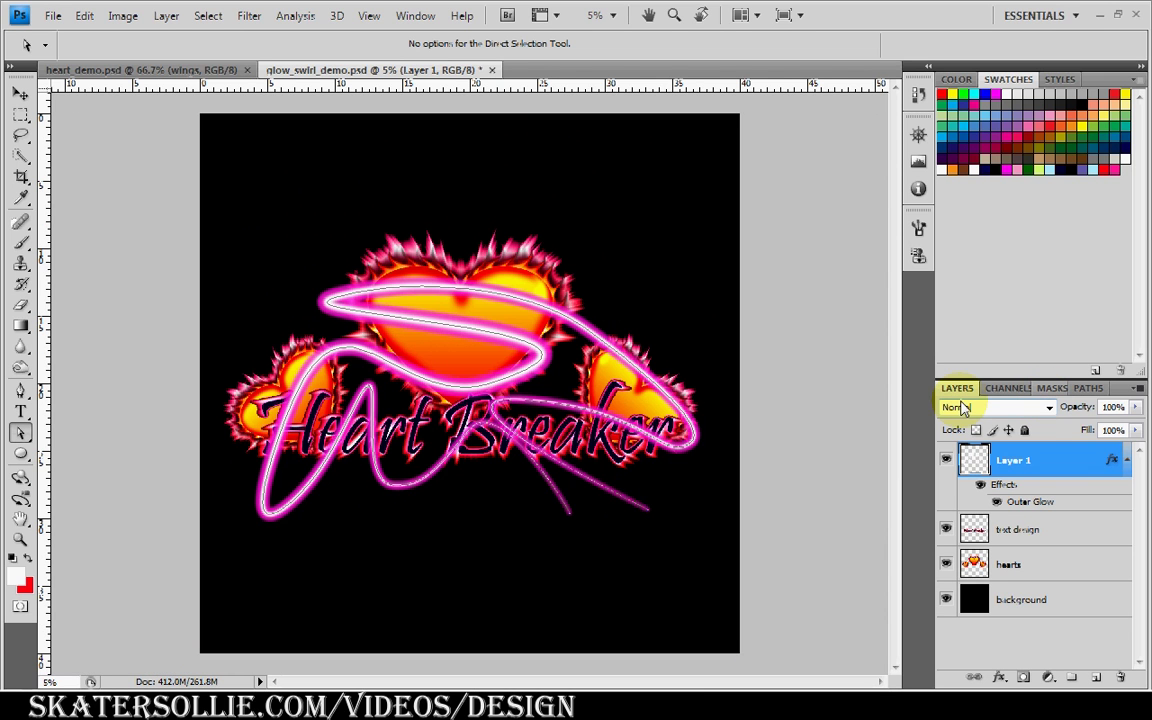
Step: Duplicate the text design and hearts layers and merge the two copies into a single layer
left_click(1040, 542)
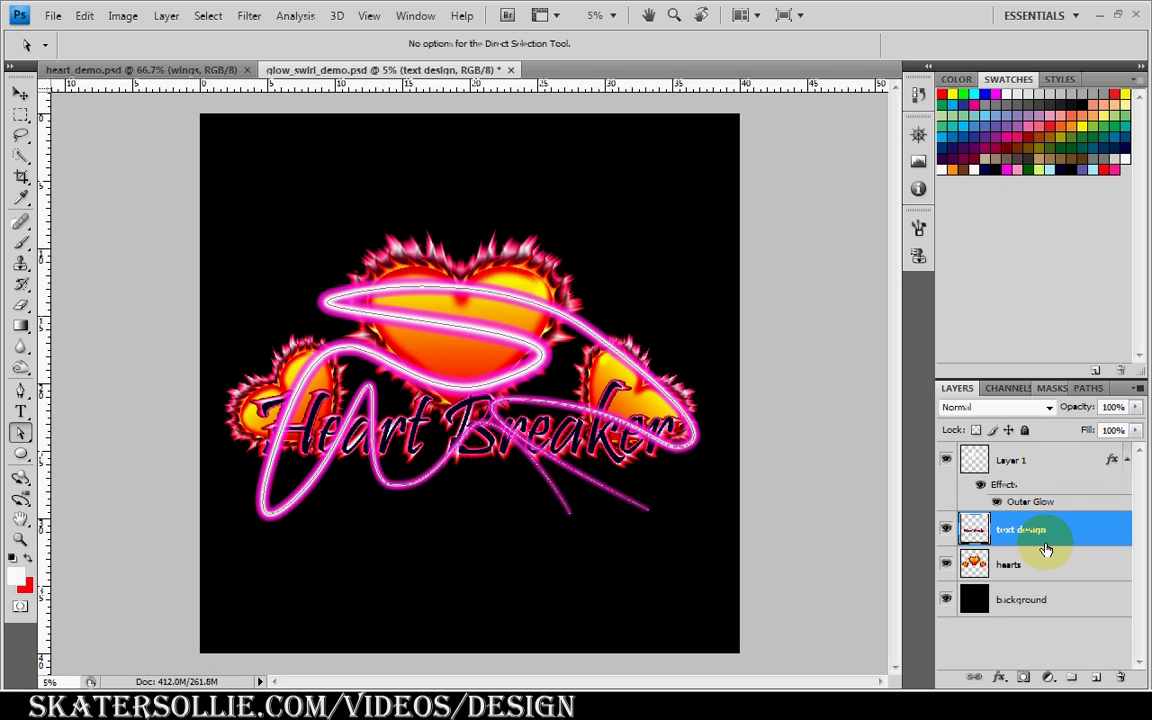
left_click(1017, 567, "shift")
left_click_drag(1017, 567, 1098, 680)
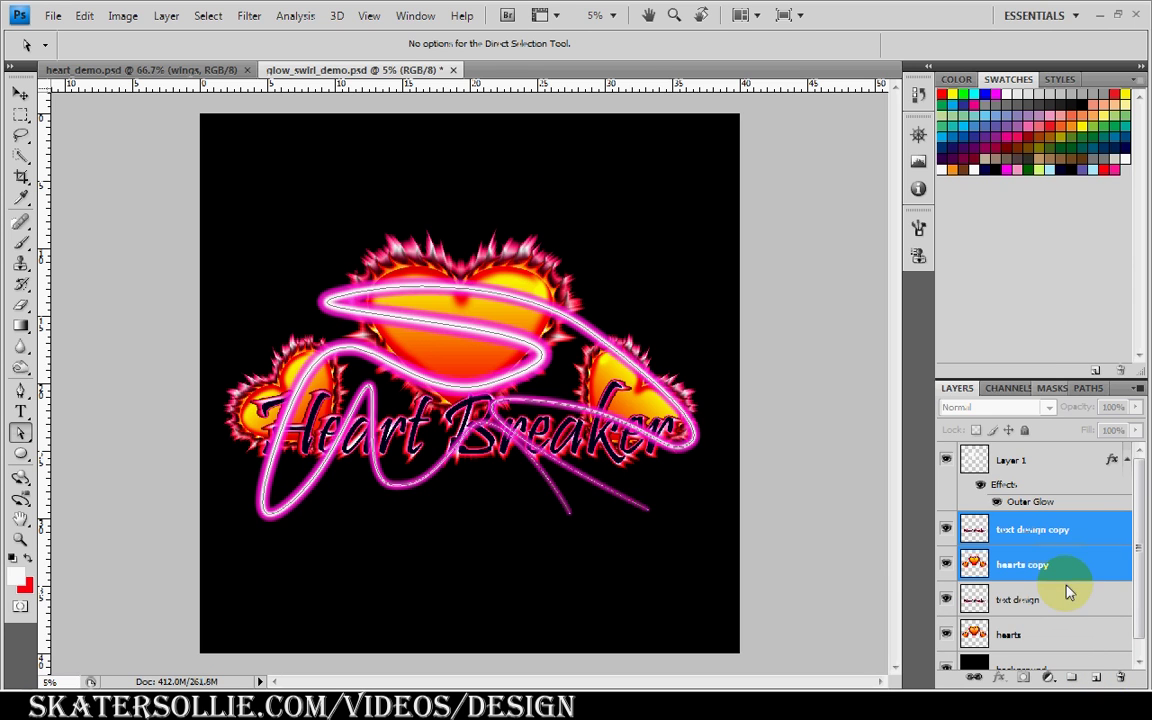
right_click(1058, 555)
key("Escape")
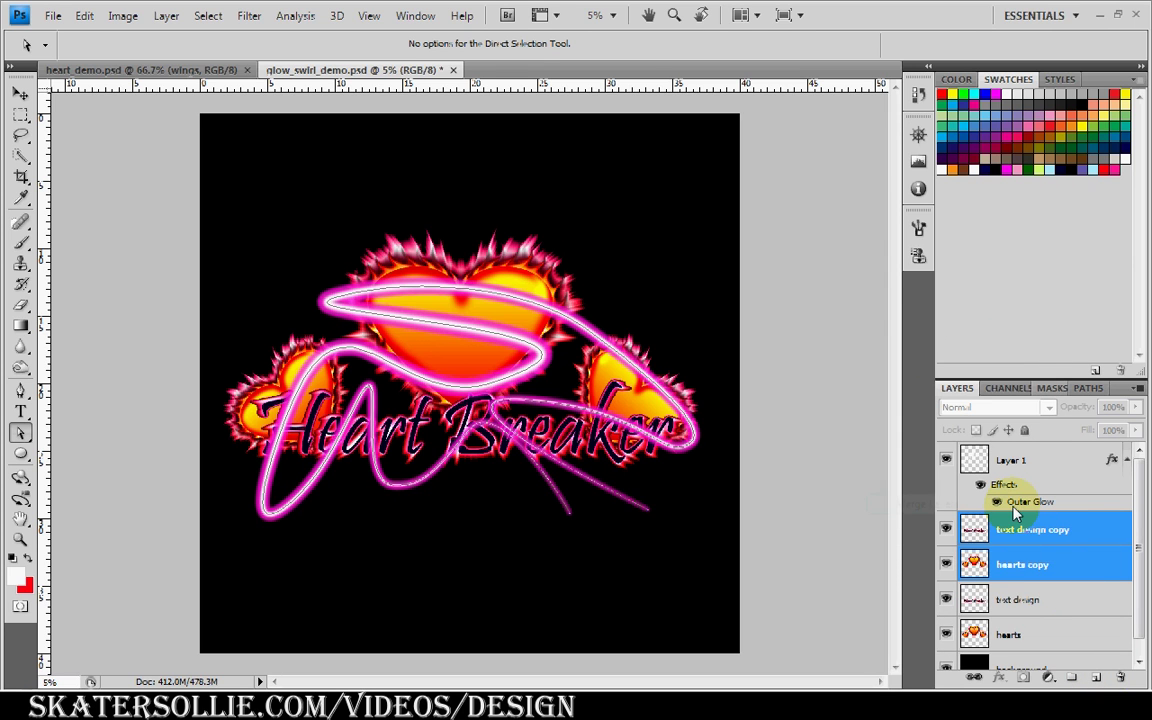
key("ctrl+e")
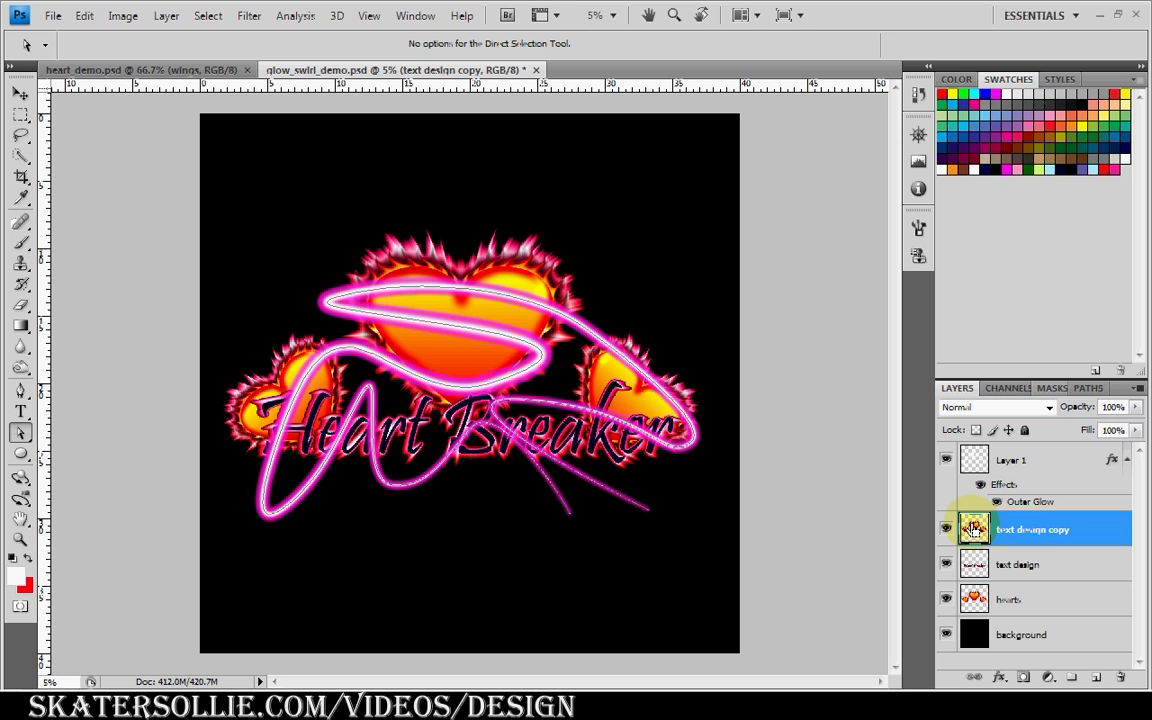
Step: Load the merged artwork copy's outline as a selection and use it to add a mask on Layer 1 that hides the swirl inside it
left_click(974, 529, "ctrl")
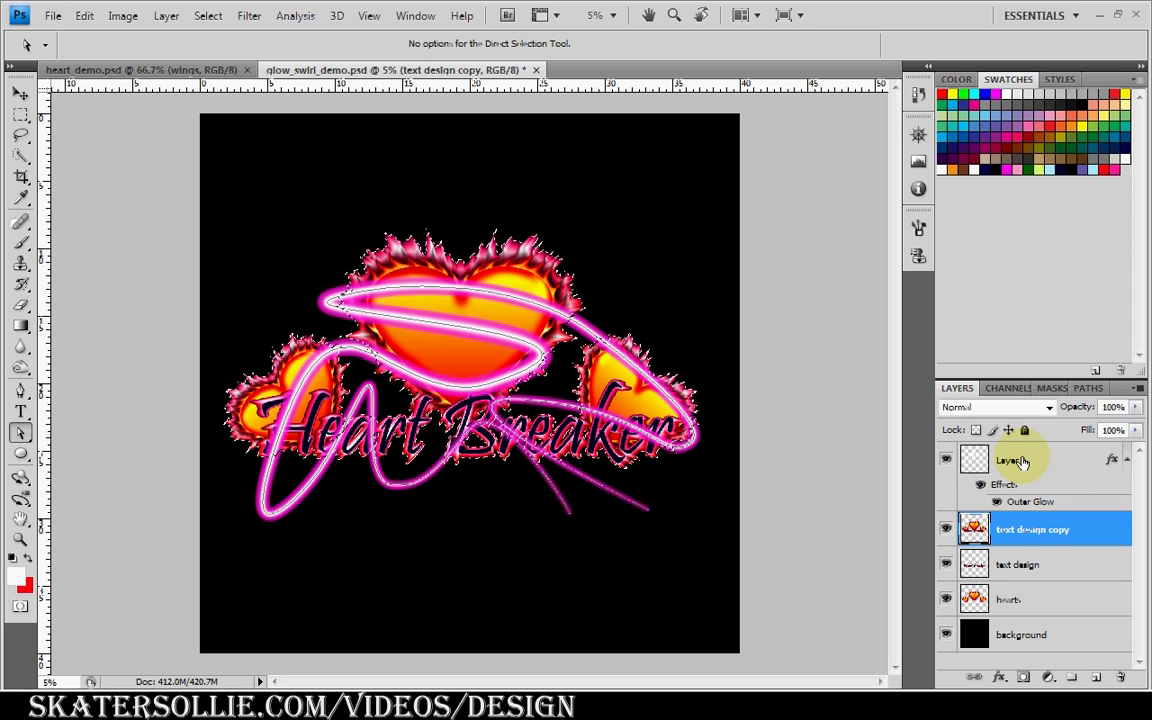
left_click(1030, 460)
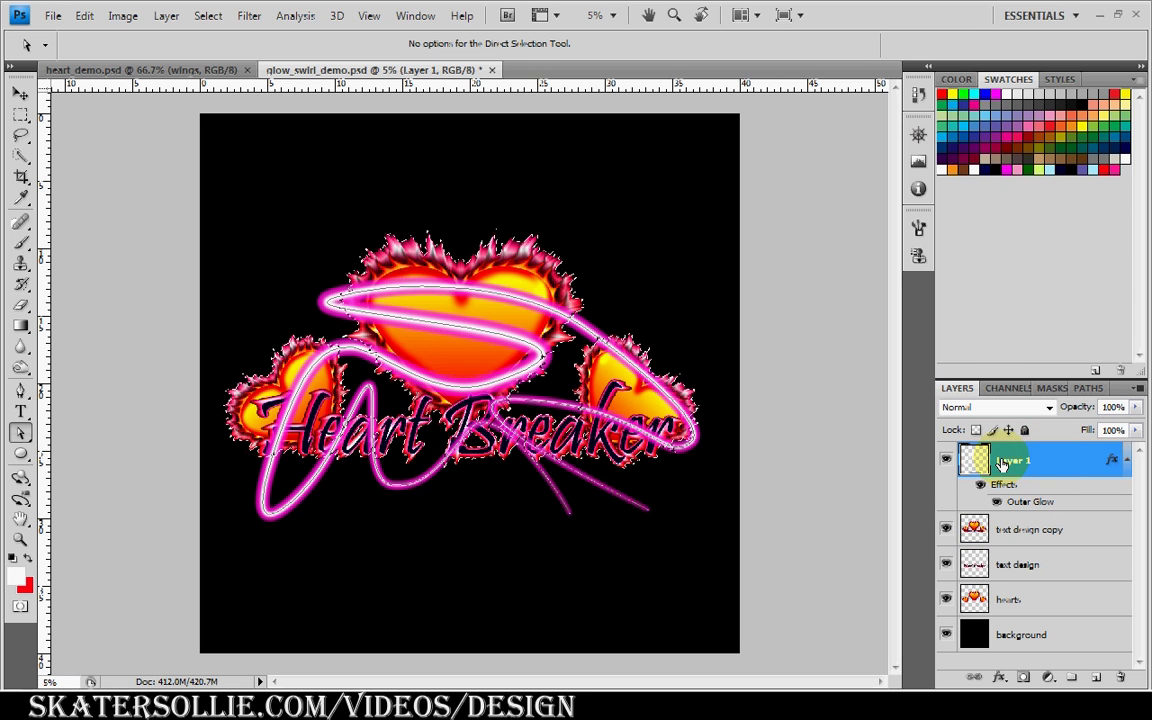
left_click(1023, 679)
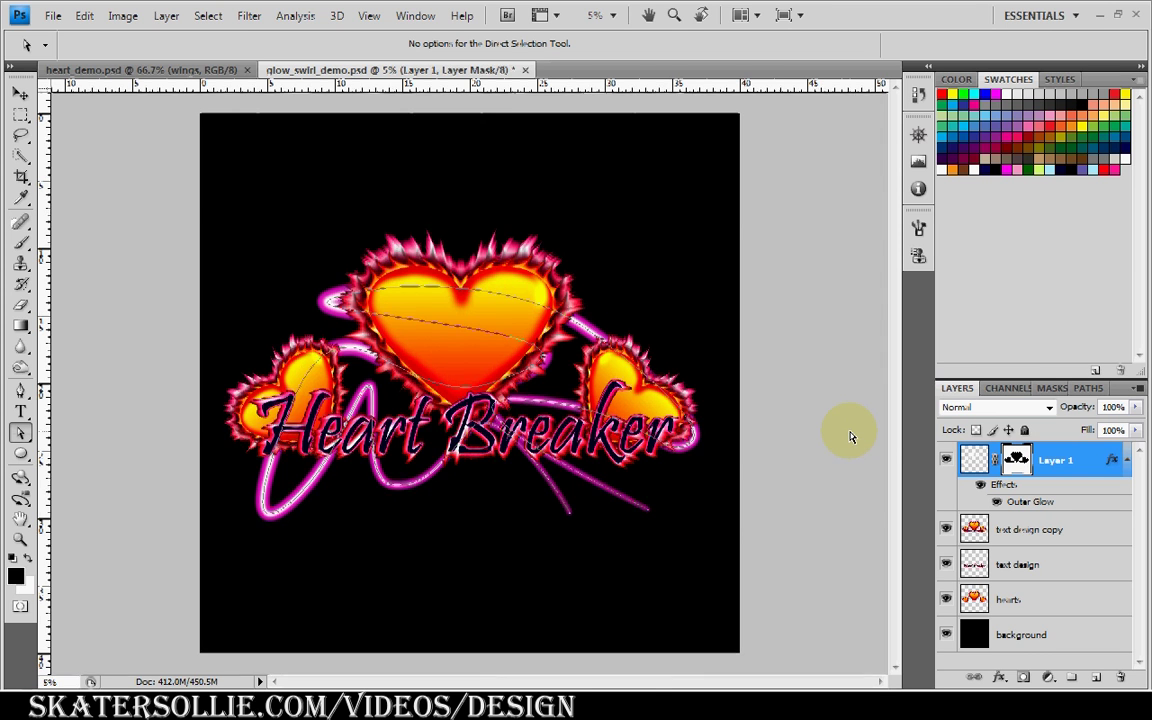
Step: Activate the Brush tool and set its diameter to 700 px for painting on Layer 1's mask
key("ctrl+plus")
key("ctrl+plus")
key("ctrl+plus")
key("ctrl+minus")
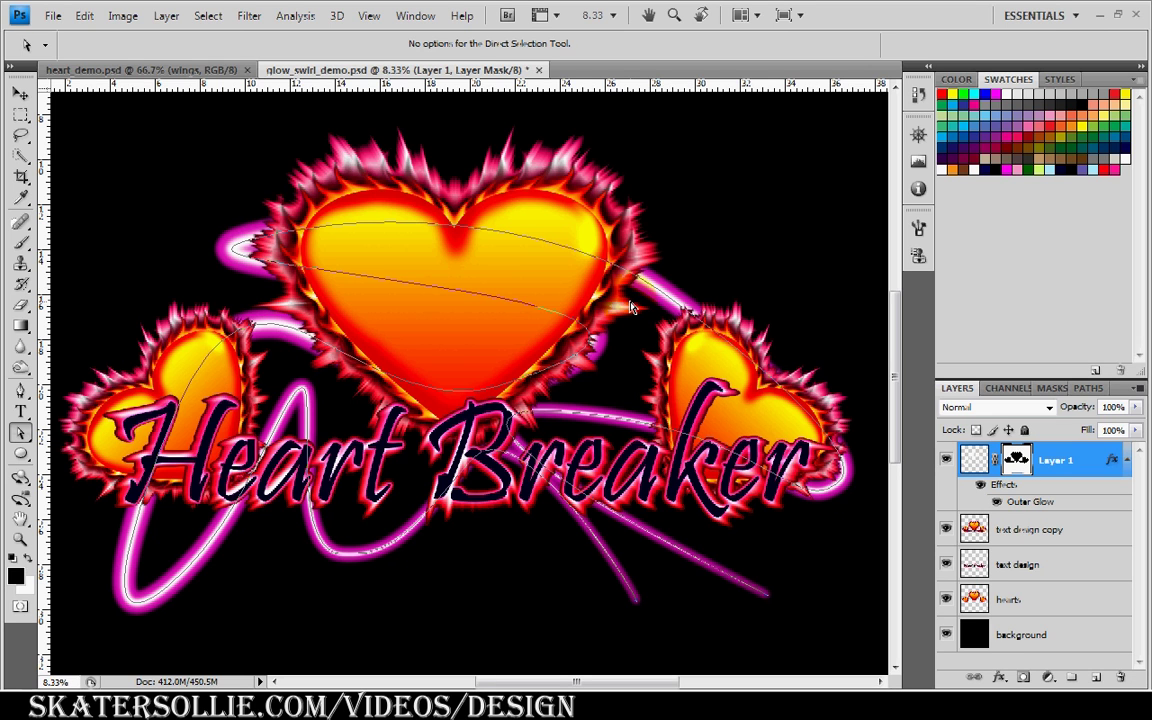
key("b")
key("bracketright")
key("bracketright")
key("bracketright")
key("bracketright")
key("bracketright")
key("bracketright")
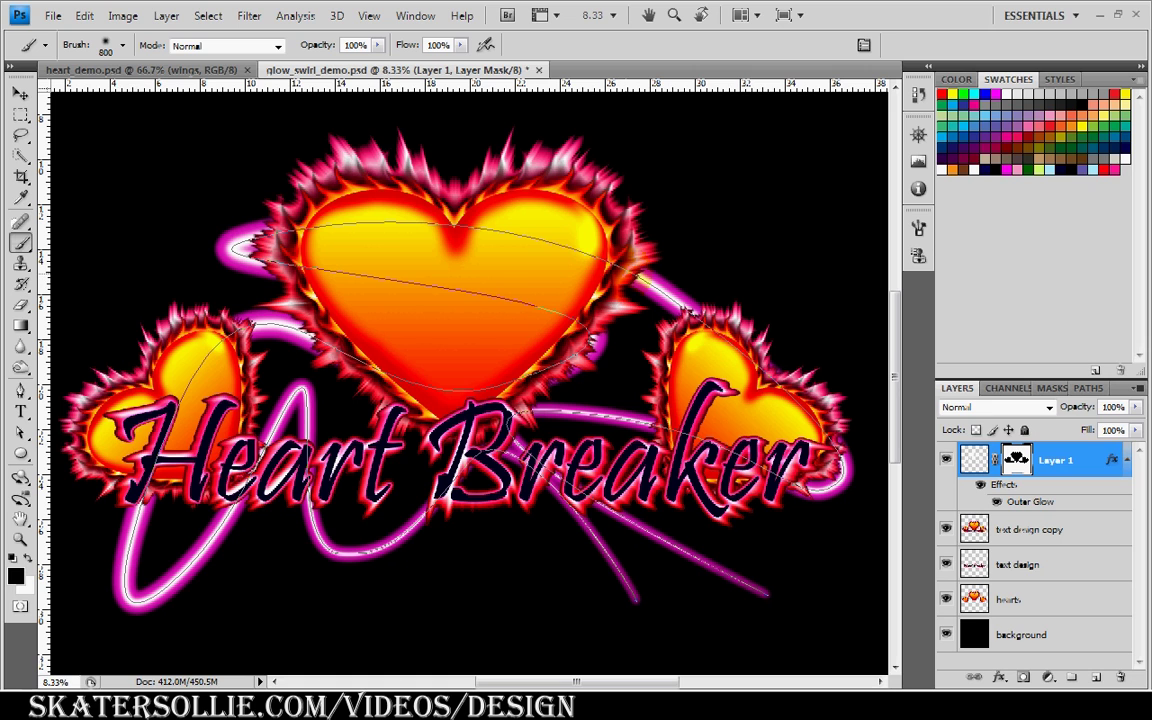
key("bracketright")
key("bracketright")
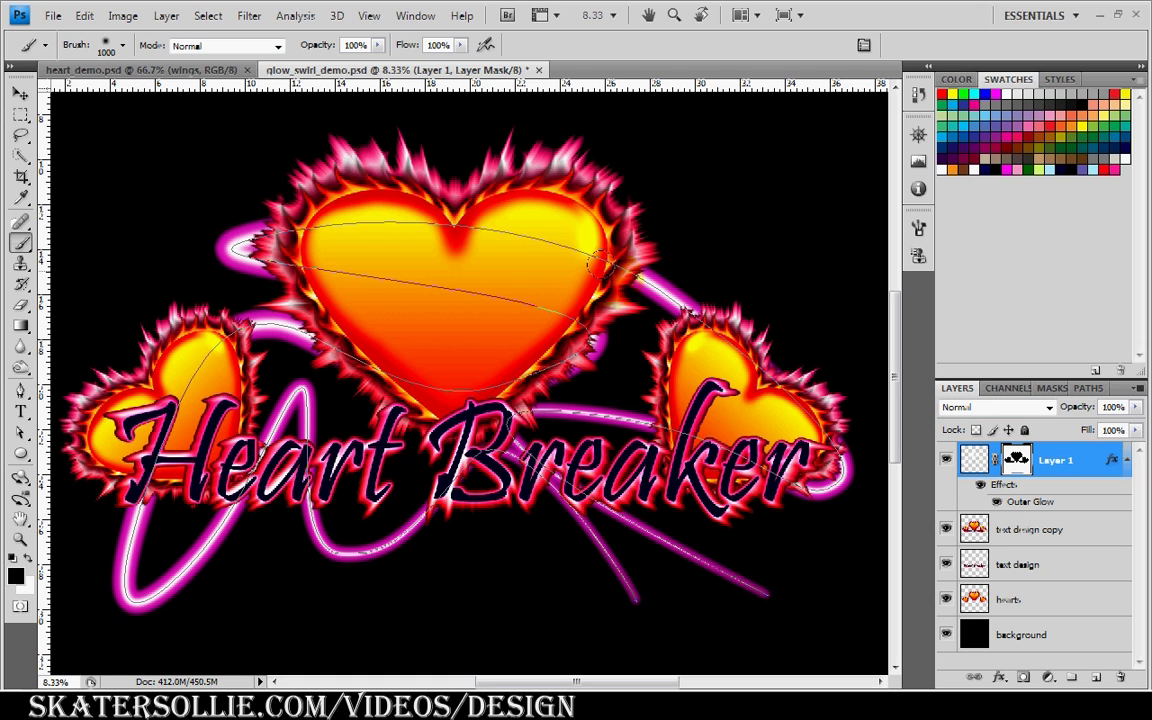
key("bracketleft")
key("bracketleft")
key("bracketleft")
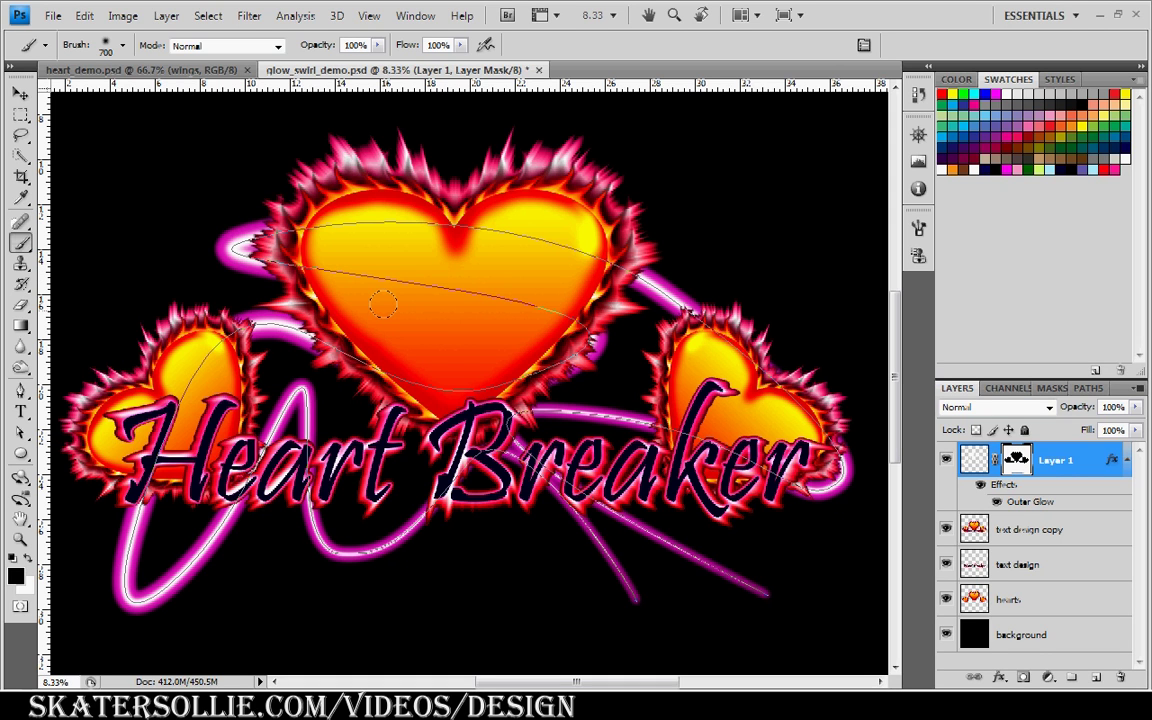
Step: Paint white on Layer 1's mask to reveal the swirl strand crossing diagonally over the middle of the large heart
key("x")
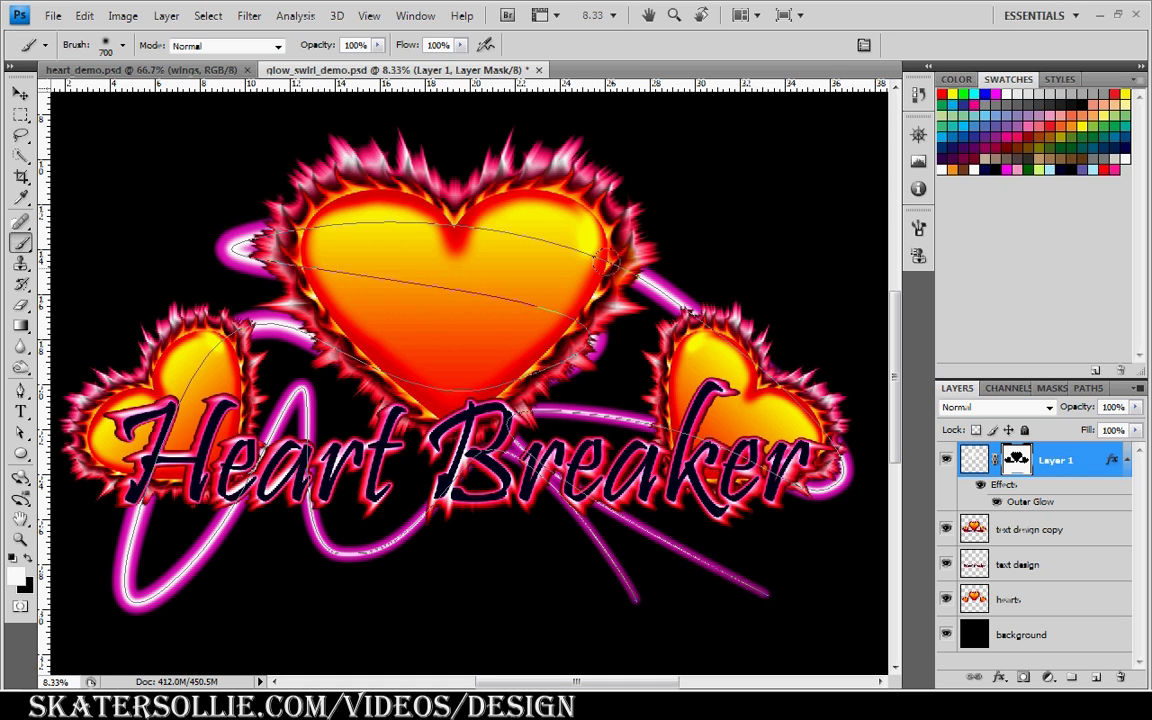
mouse_move(577, 318)
left_mouse_down()
mouse_move(518, 291)
mouse_move(561, 302)
mouse_move(297, 254)
mouse_move(257, 270)
mouse_move(226, 248)
left_mouse_up()
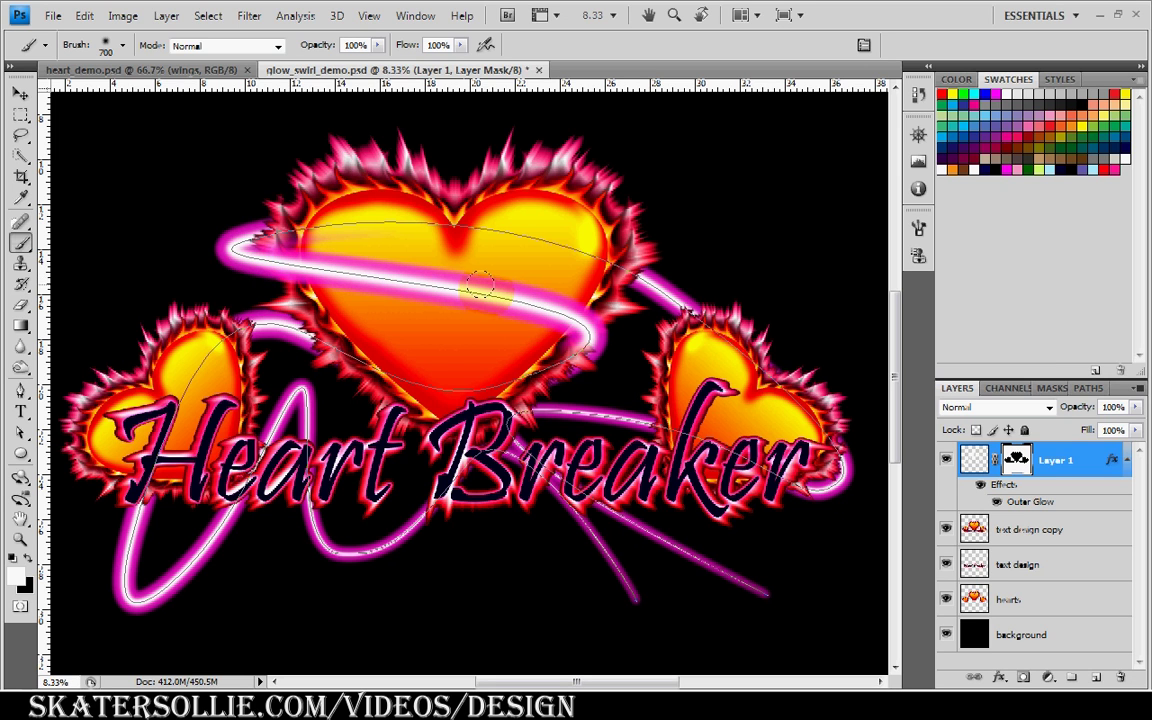
left_click(480, 286)
left_click(828, 474)
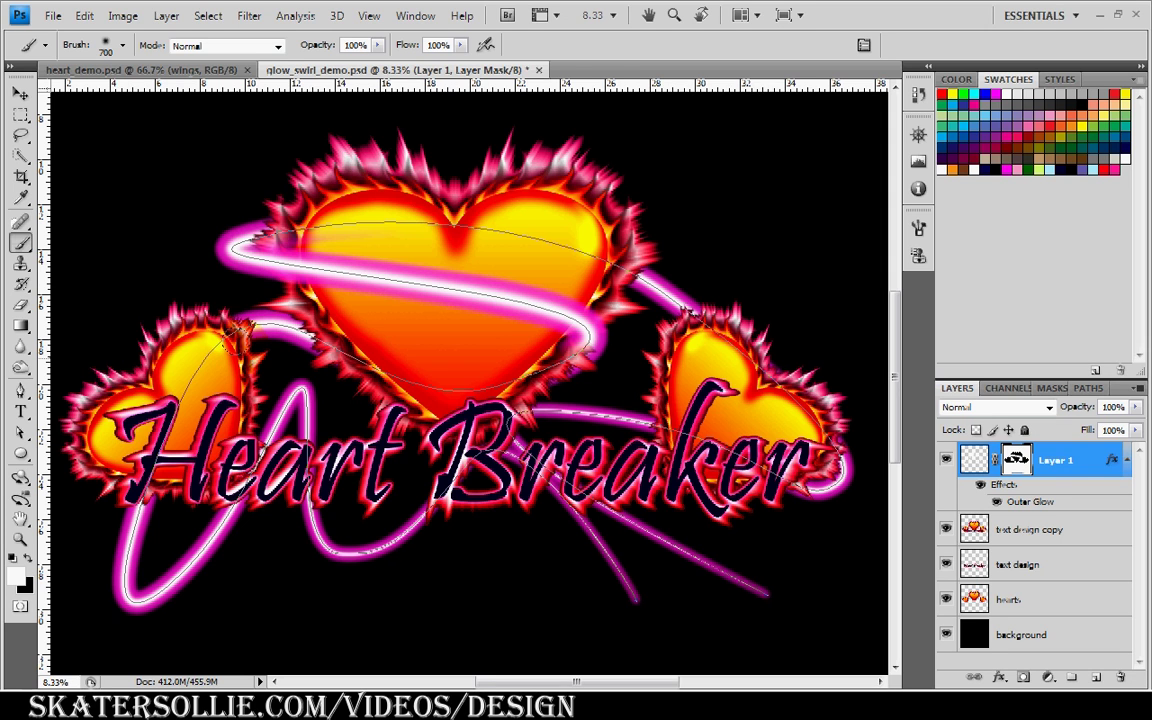
Step: Paint white on Layer 1's mask to reveal the swirl loop passing in front of the lettering of the word Heart
mouse_move(233, 296)
left_mouse_down()
mouse_move(208, 575)
mouse_move(220, 530)
mouse_move(212, 450)
left_mouse_up()
mouse_move(229, 515)
left_mouse_down()
mouse_move(241, 401)
mouse_move(324, 488)
mouse_move(288, 410)
left_mouse_up()
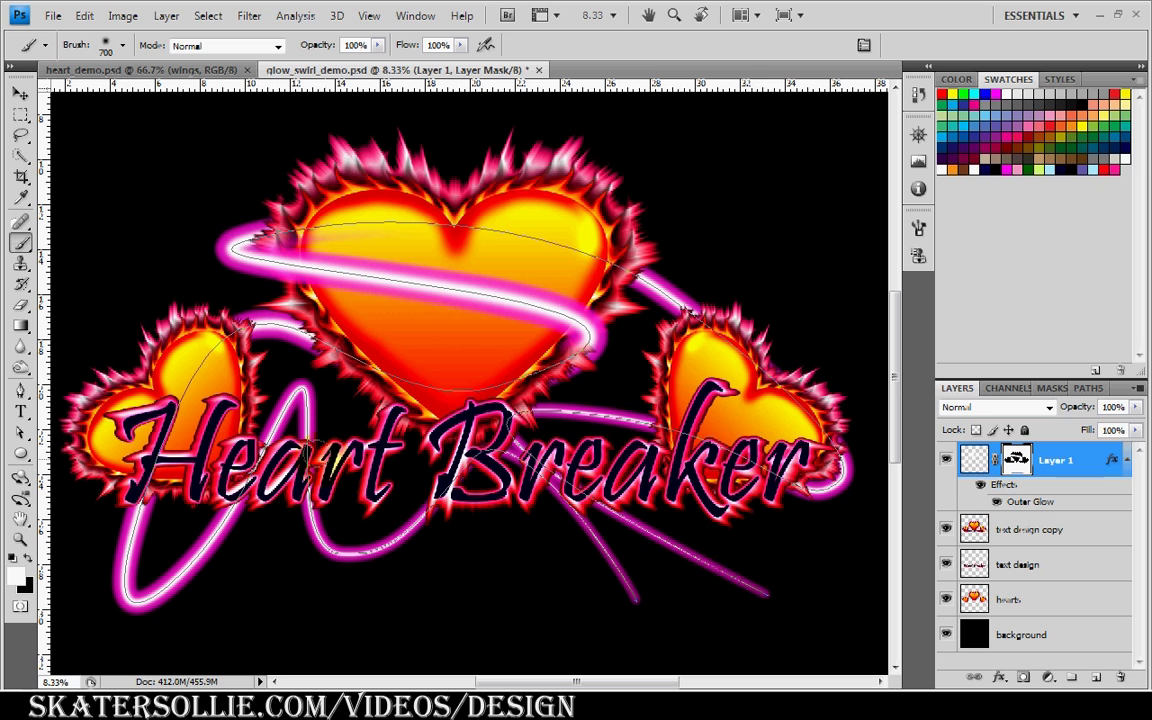
left_click_drag(240, 425, 265, 462)
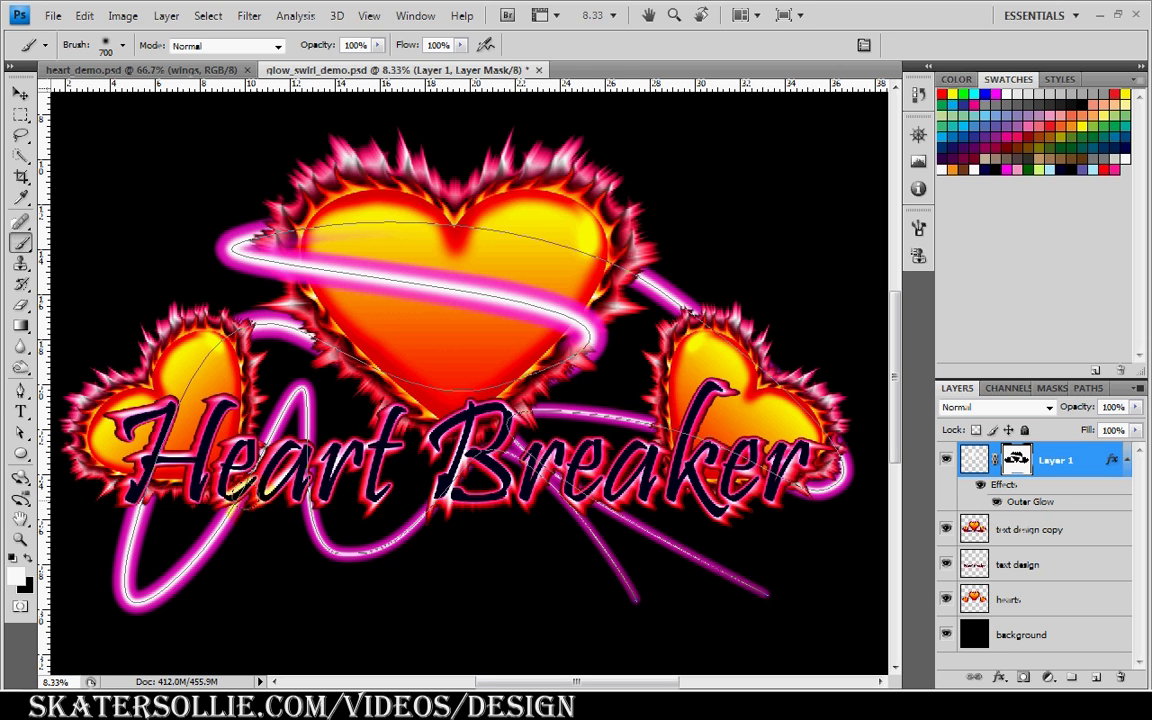
mouse_move(242, 488)
left_mouse_down()
mouse_move(234, 499)
mouse_move(313, 415)
left_mouse_up()
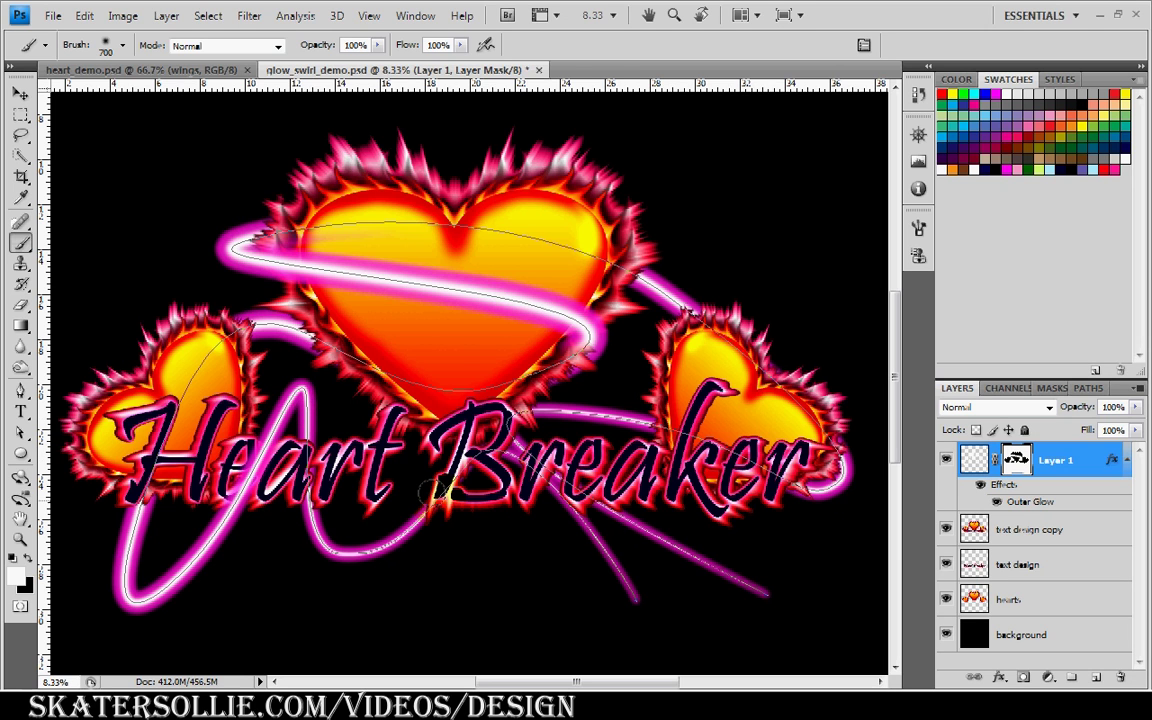
Step: Paint white on Layer 1's mask to reveal the swirl strands crossing in front of the first letters of the word Breaker
left_click_drag(440, 488, 478, 440)
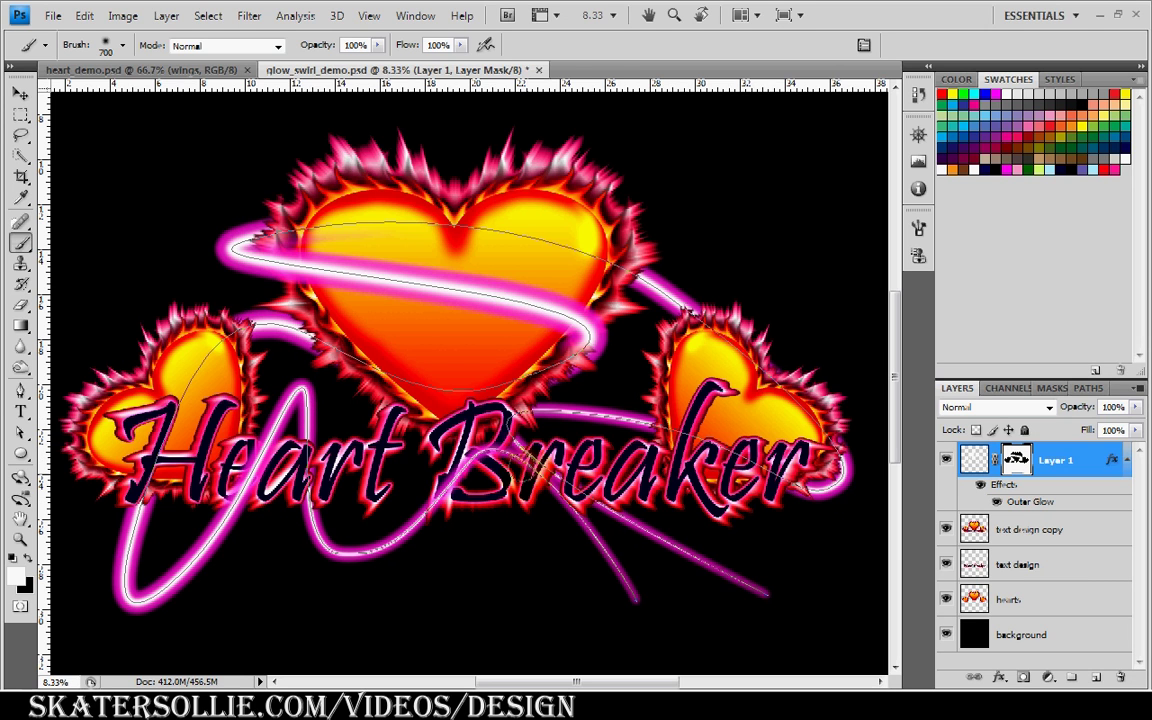
left_click_drag(515, 458, 575, 495)
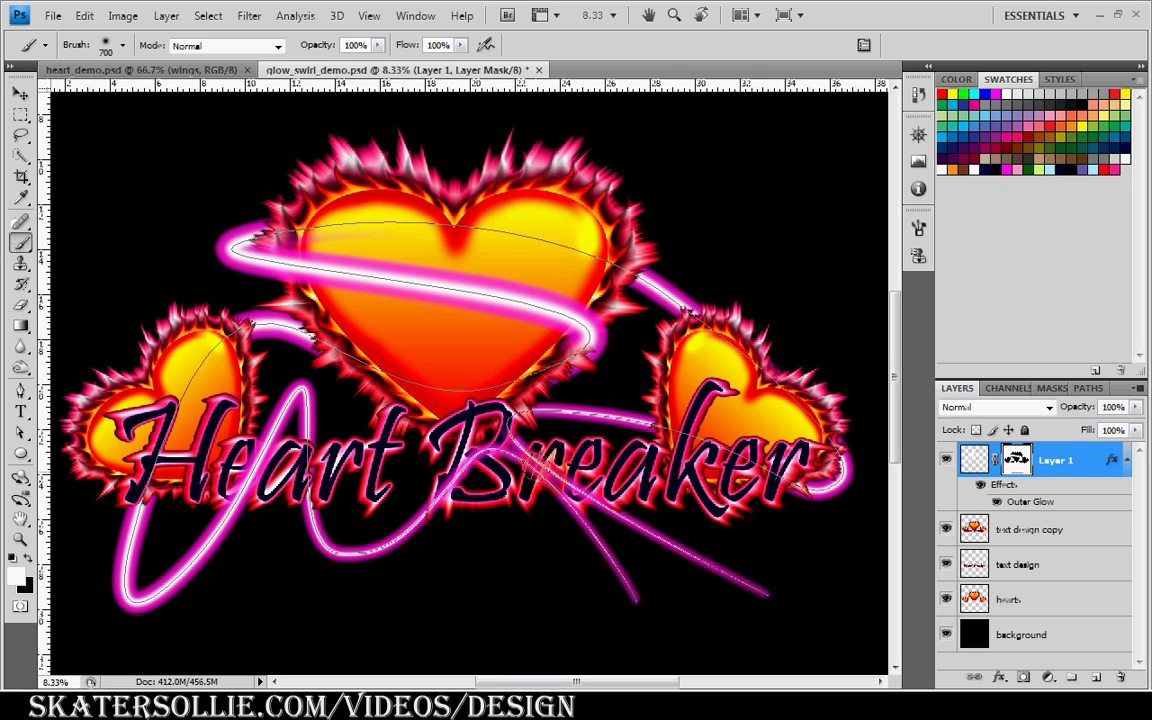
left_click_drag(518, 446, 553, 477)
mouse_move(455, 395)
left_mouse_down()
mouse_move(551, 410)
mouse_move(468, 390)
mouse_move(531, 412)
mouse_move(512, 432)
left_mouse_up()
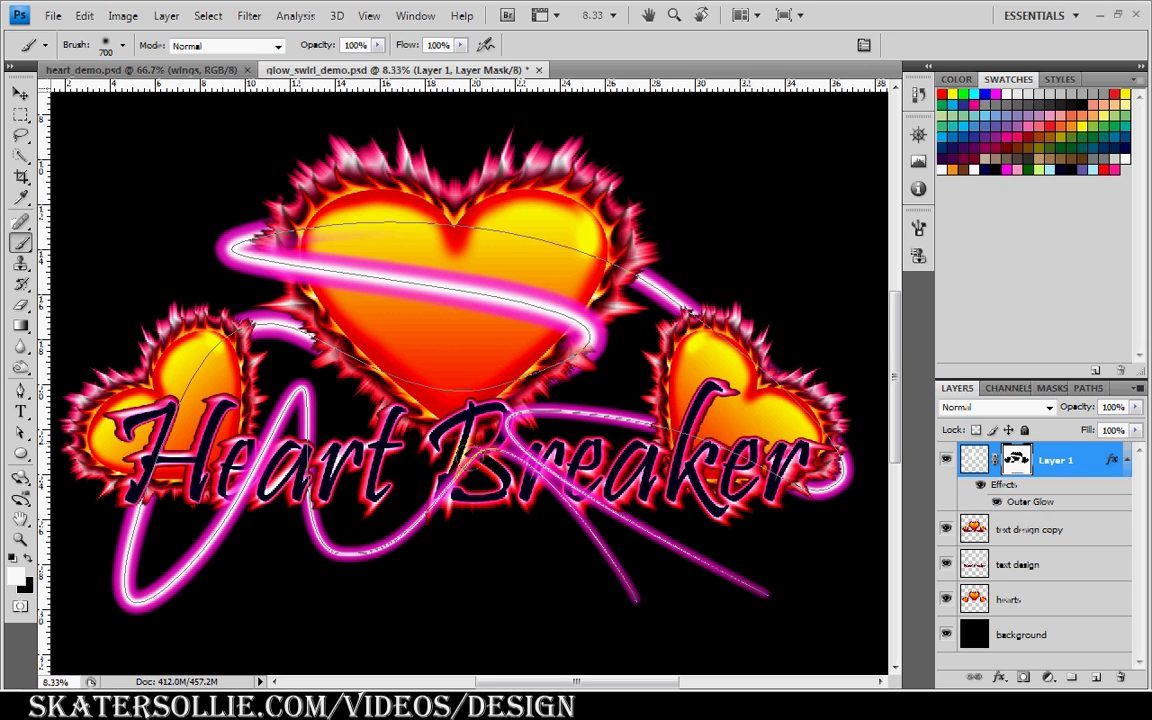
left_click_drag(522, 442, 711, 540)
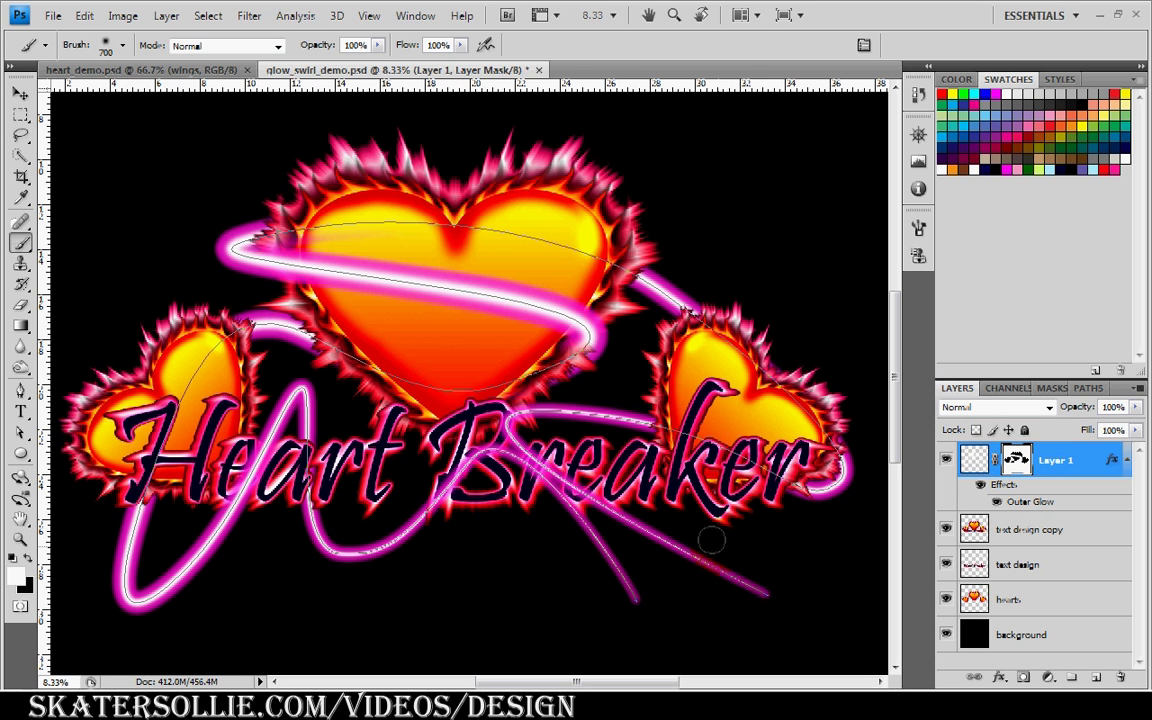
Step: Hide the swirl's path outline and show the full canvas to review the finished artwork
key("ctrl+h")
key("ctrl+h")
key("ctrl+h")
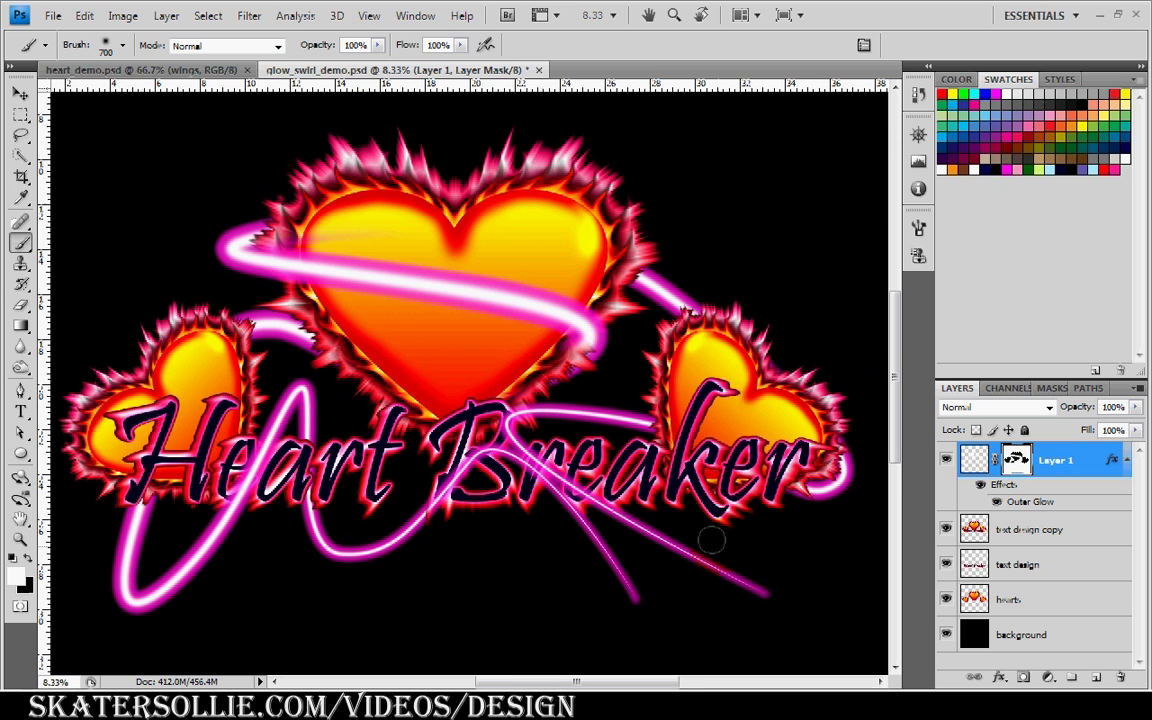
key("ctrl+minus")
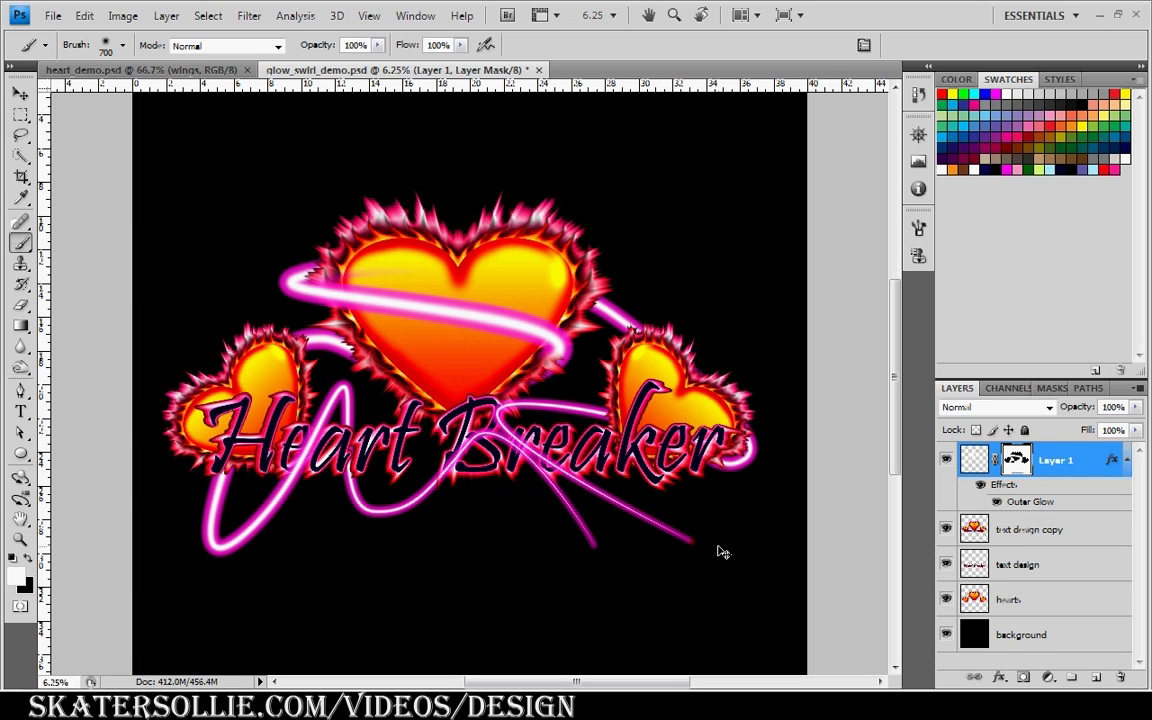